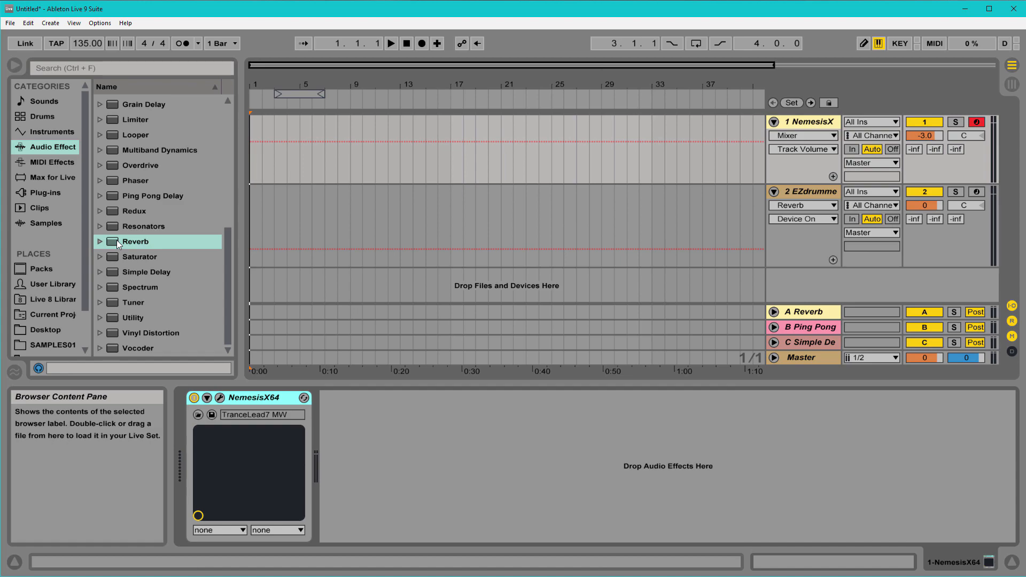
Step: Add a Reverb after NemesisX64 on track 1 and set its input Hi Cut filter to 361 Hz with a width of 1.43
drag(115, 242, 369, 437)
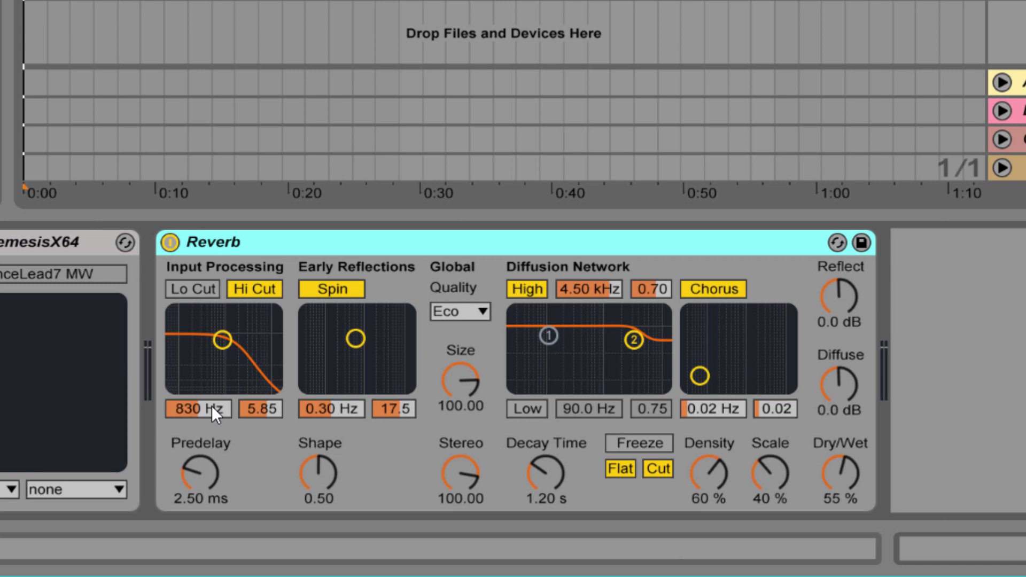
drag(257, 408, 257, 435)
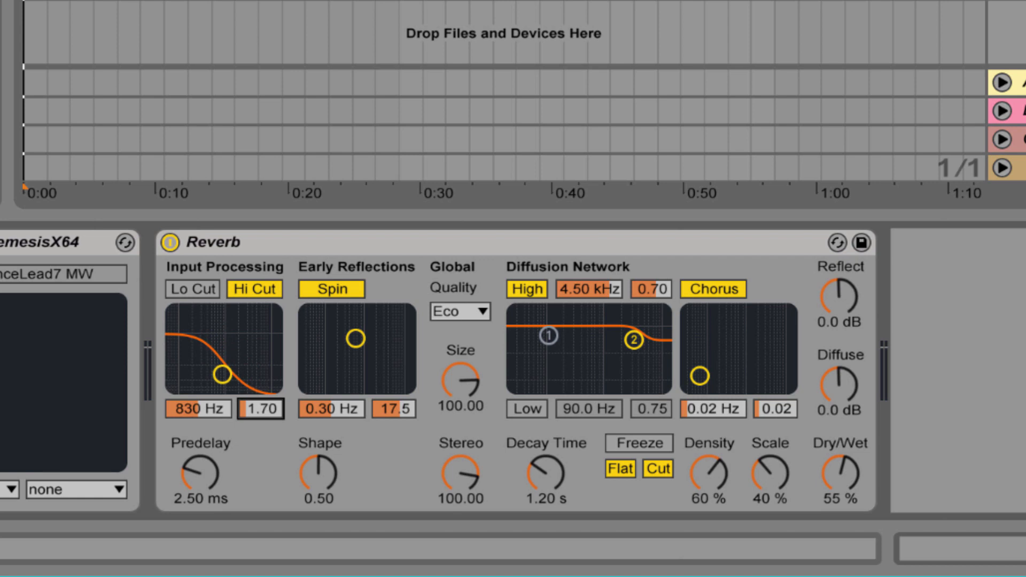
drag(205, 402, 259, 417)
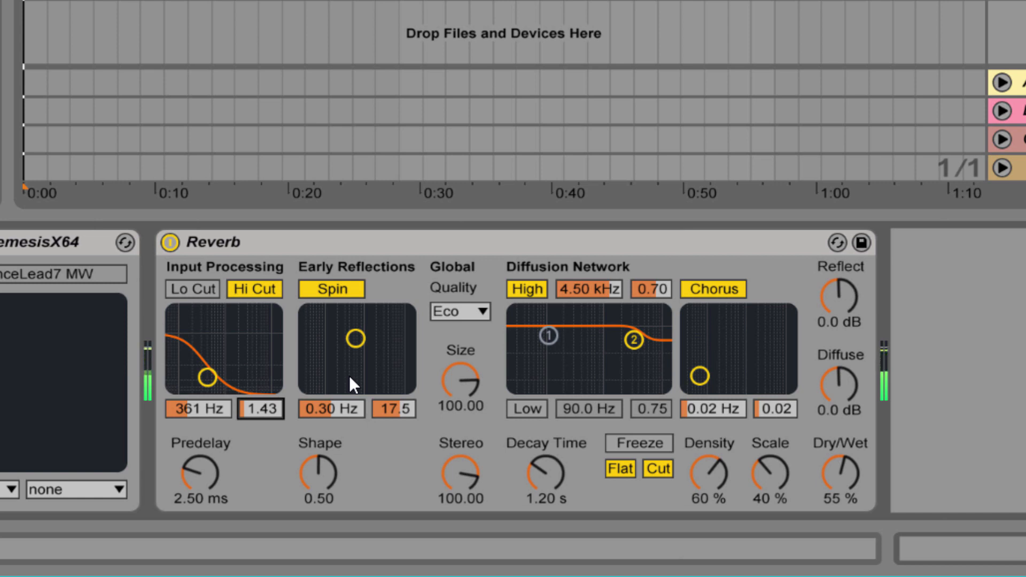
Step: Raise the Reverb's Decay Time to 6.24 s and its Dry/Wet to 78%
drag(569, 470, 570, 438)
drag(821, 471, 821, 446)
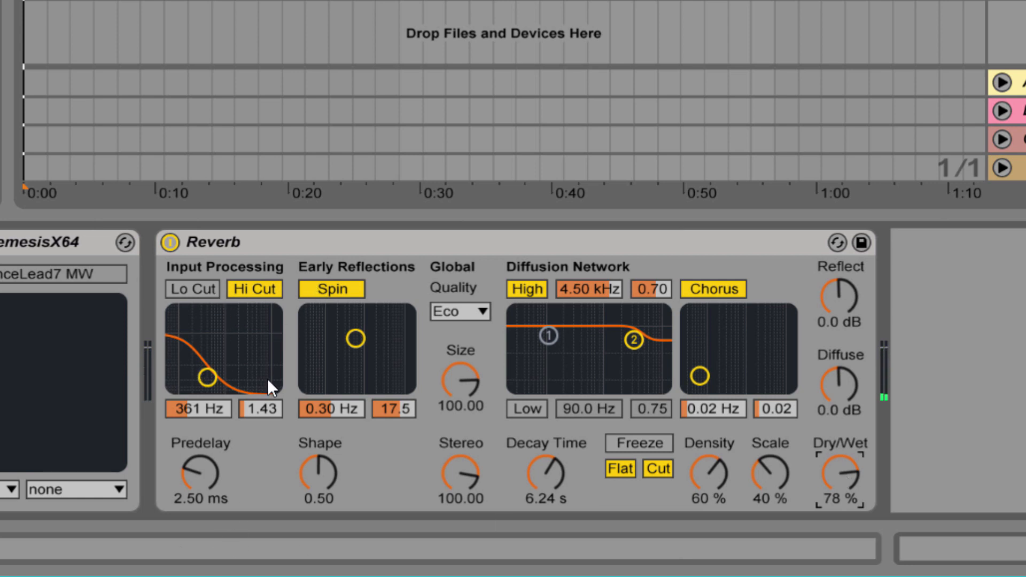
Step: Try the Reverb's input Lo Cut filter in place of Hi Cut at 5.20 kHz with a width of 1.30, and switch it off
click(265, 284)
click(212, 293)
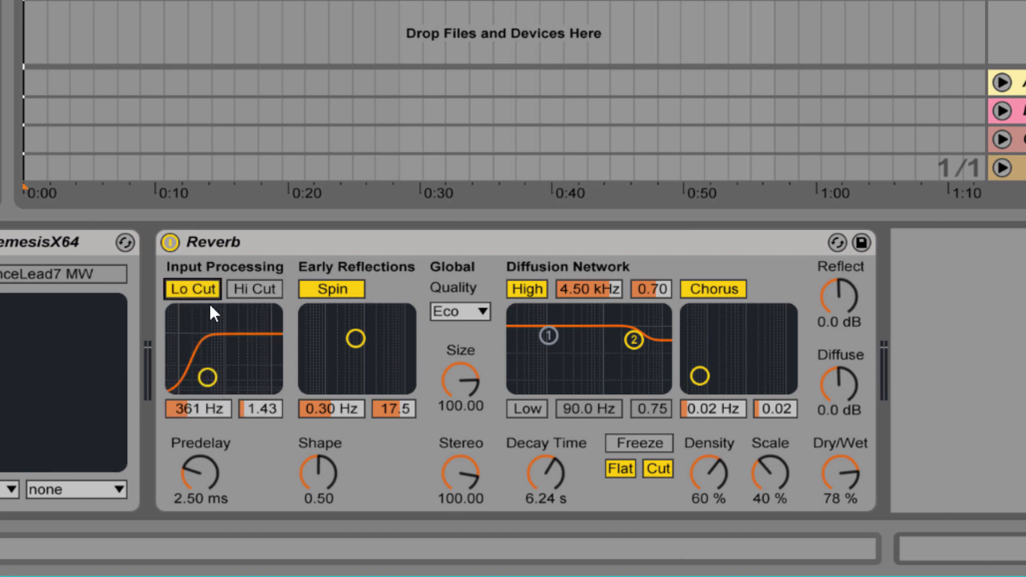
drag(216, 416, 217, 359)
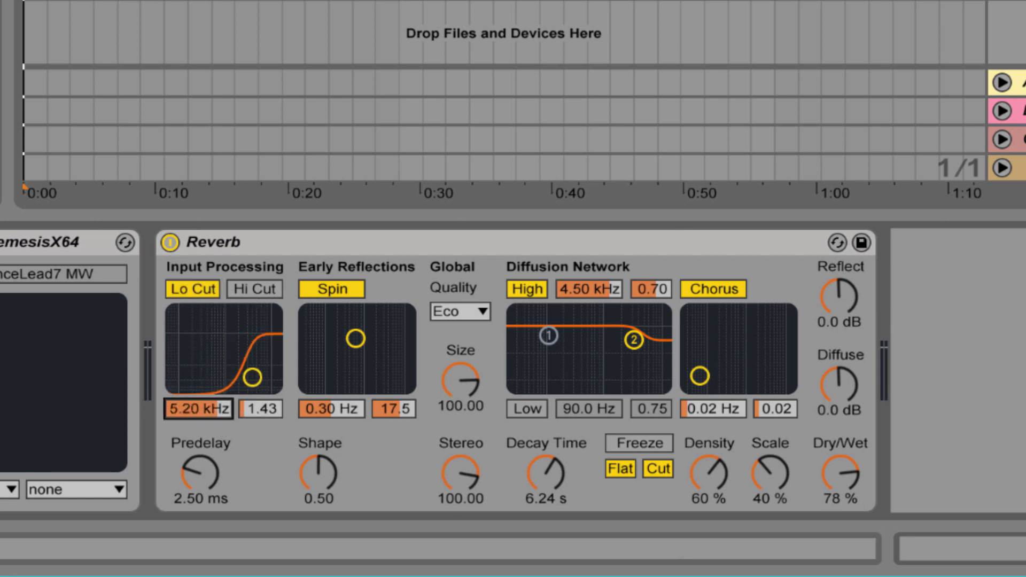
drag(257, 413, 257, 420)
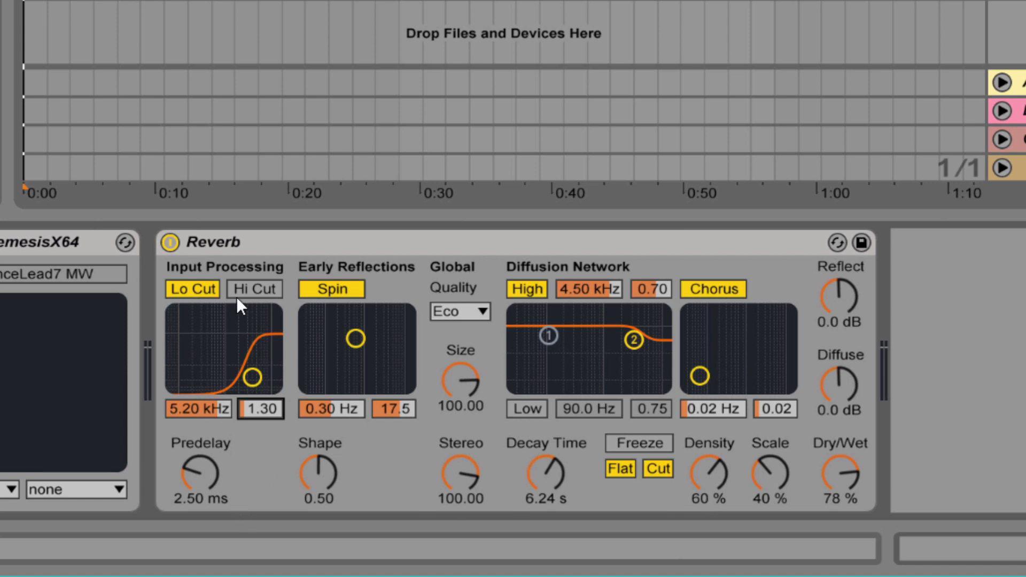
click(203, 290)
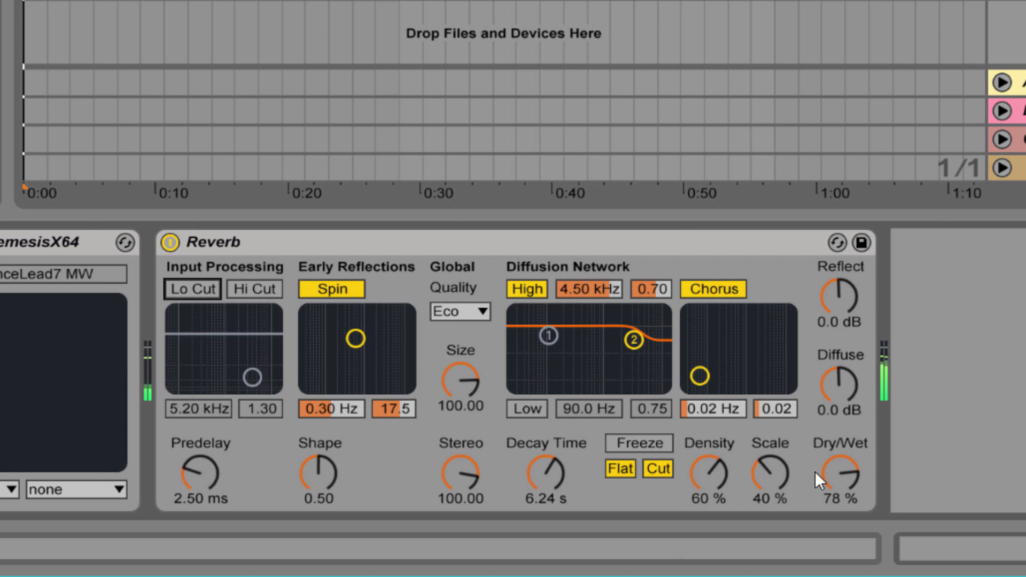
Step: Set the Reverb's Dry/Wet to 63% and its Predelay to 250 ms
drag(818, 473, 817, 500)
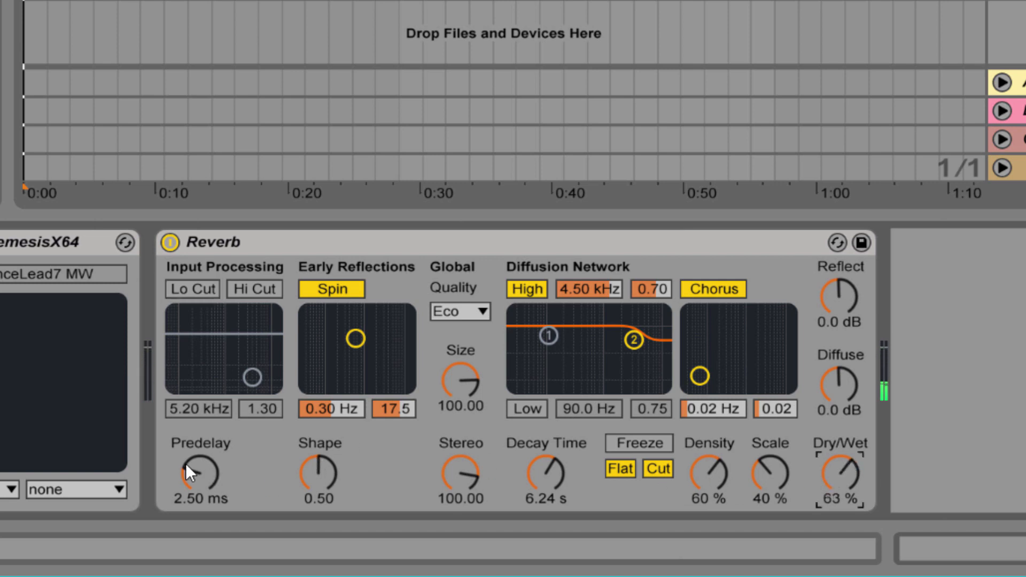
drag(192, 471, 195, 423)
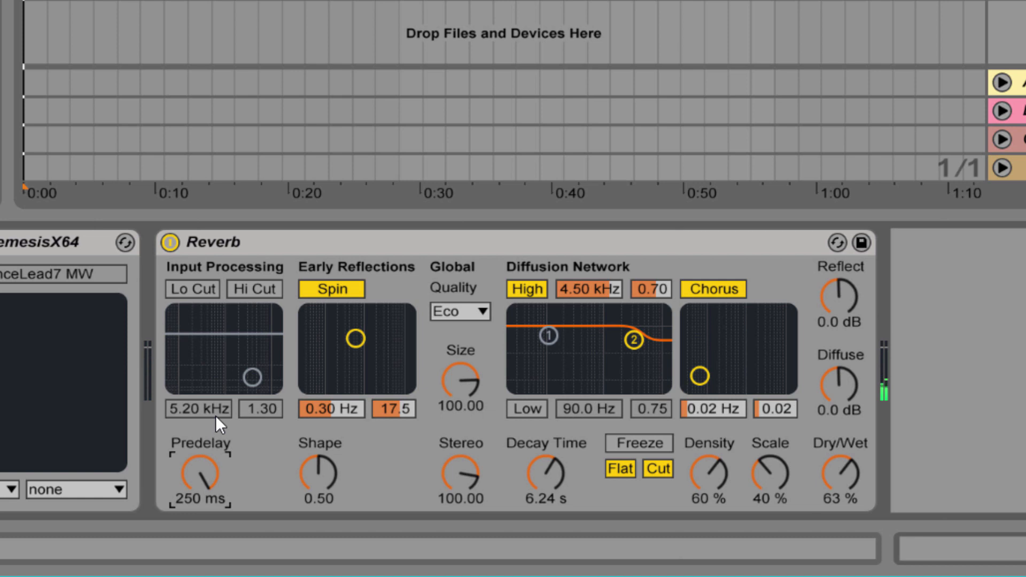
Step: Enable the input Hi Cut filter, try it at 300 Hz, and set its frequency to 657 Hz
click(263, 290)
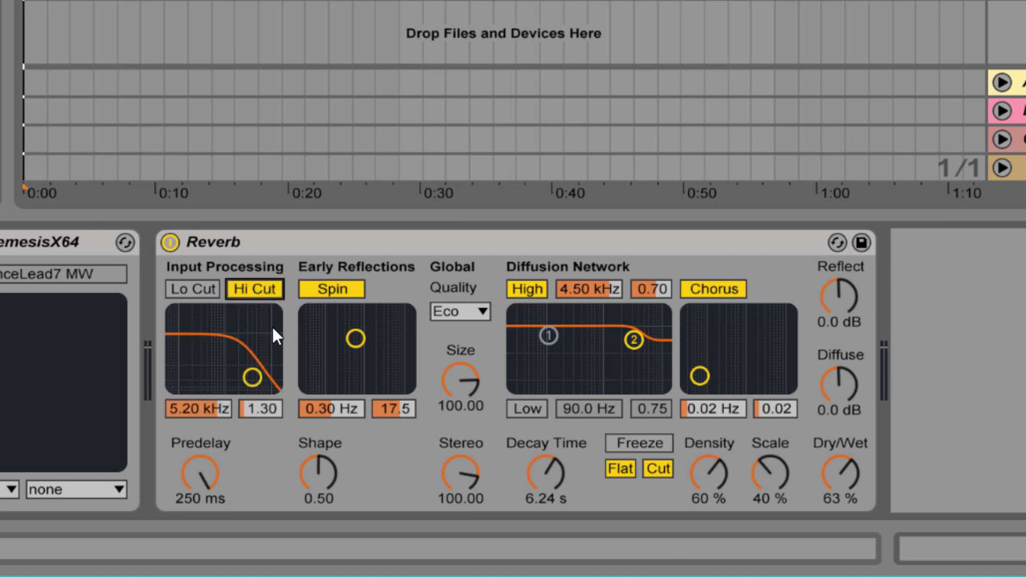
click(233, 292)
click(270, 290)
drag(195, 407, 195, 454)
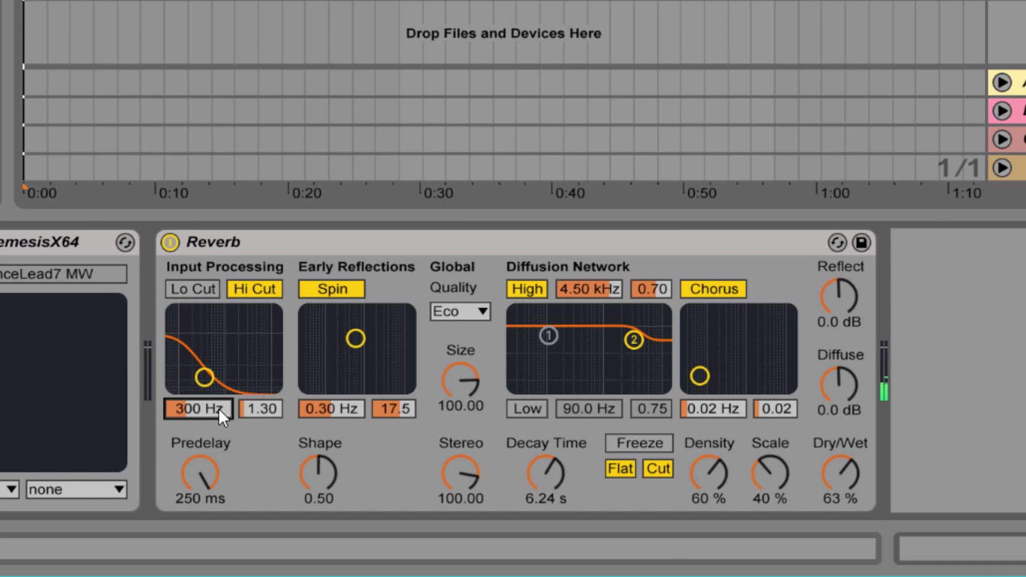
mouse_move(219, 409)
mouse_down()
mouse_move(219, 382)
mouse_move(218, 407)
mouse_move(219, 393)
mouse_up()
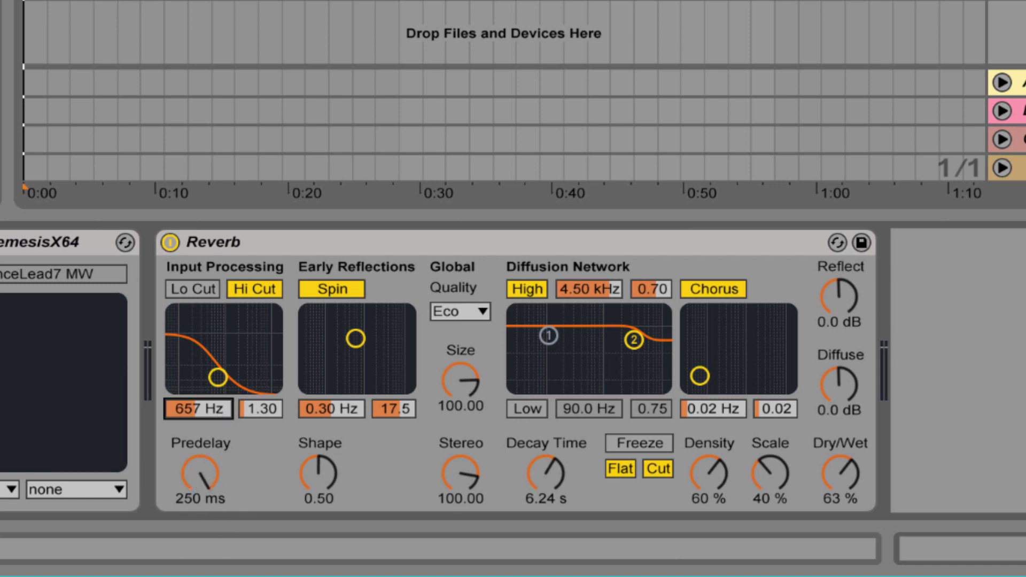
Step: Lower the Predelay to 0.50 ms and turn off the input Hi Cut filter
drag(199, 474, 199, 567)
click(253, 293)
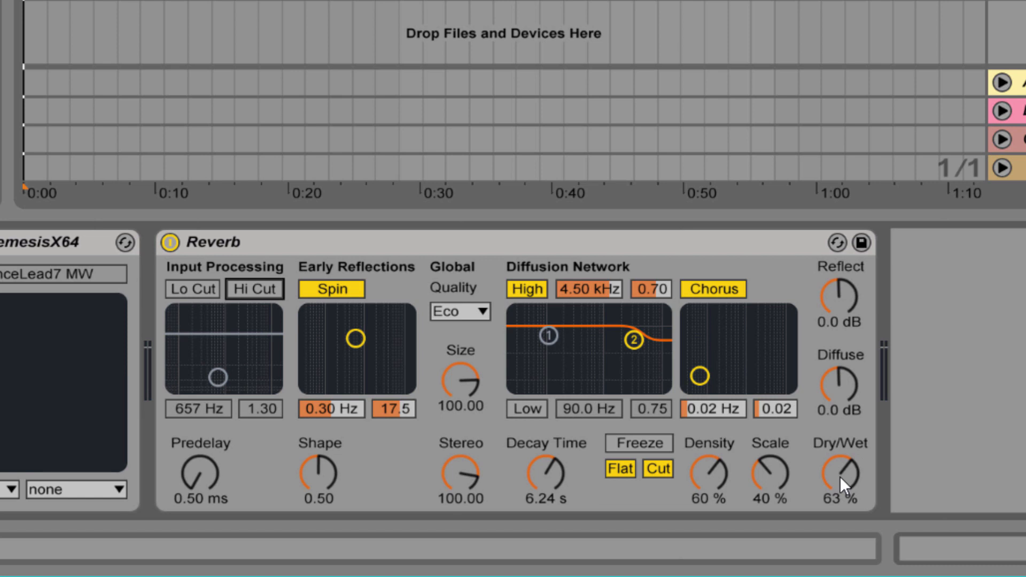
Step: Try the Dry/Wet mix at 0% and 100%, and set it to 48%
drag(850, 461, 851, 524)
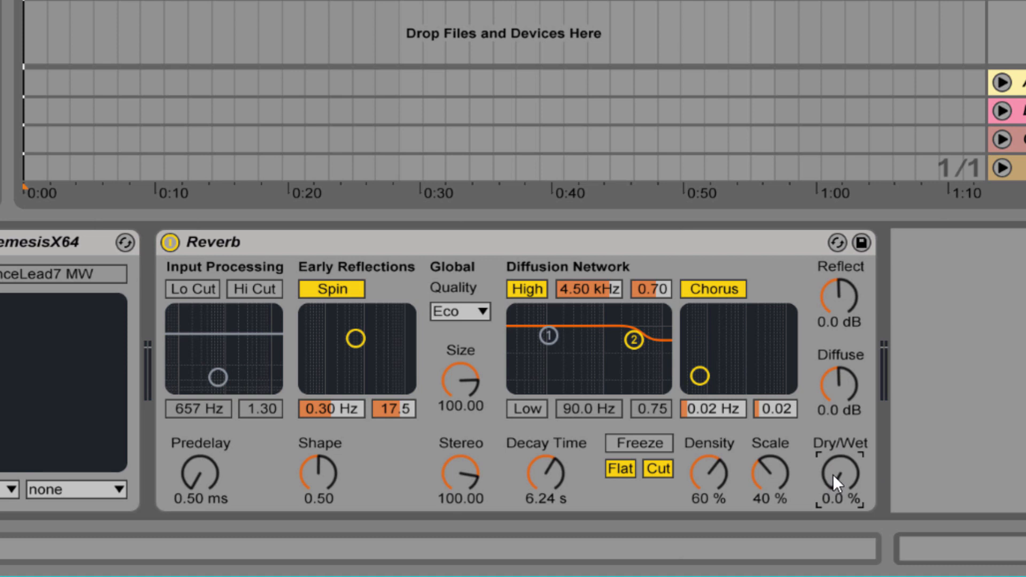
drag(838, 476, 838, 374)
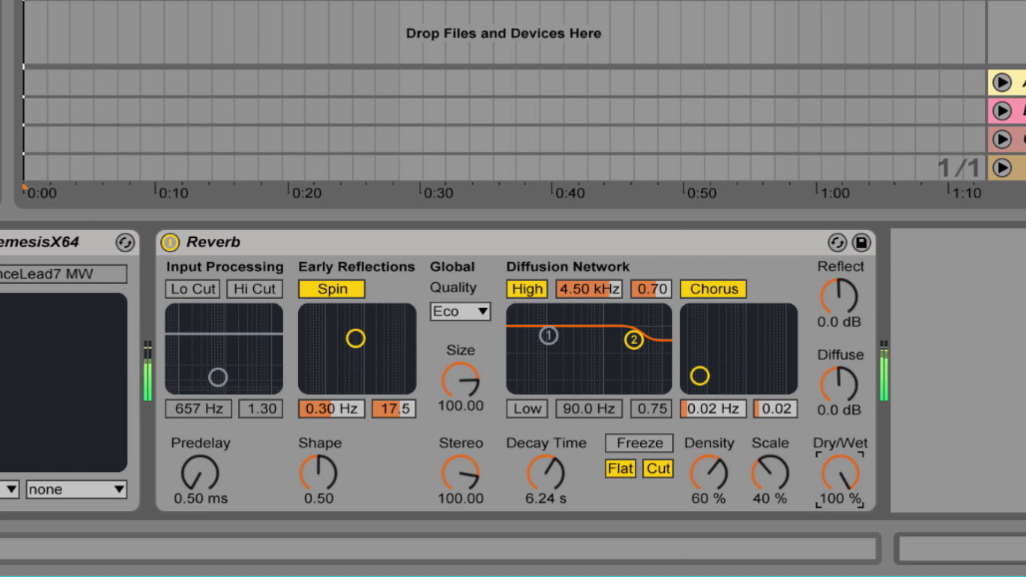
drag(839, 473, 839, 530)
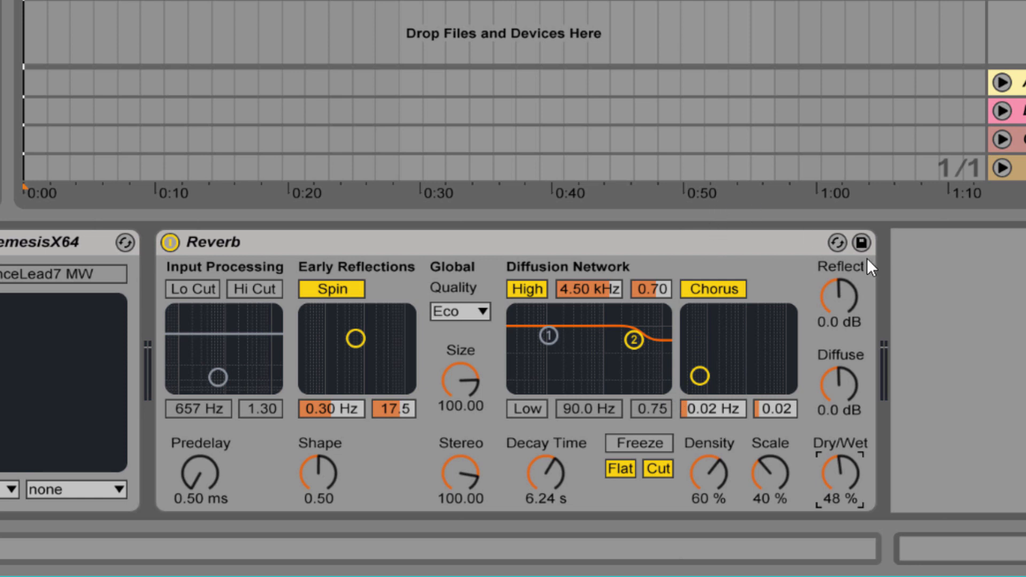
Step: Set the Reverb's Diffuse level to -30 dB and its Reflect level to 6.0 dB
drag(844, 370, 844, 422)
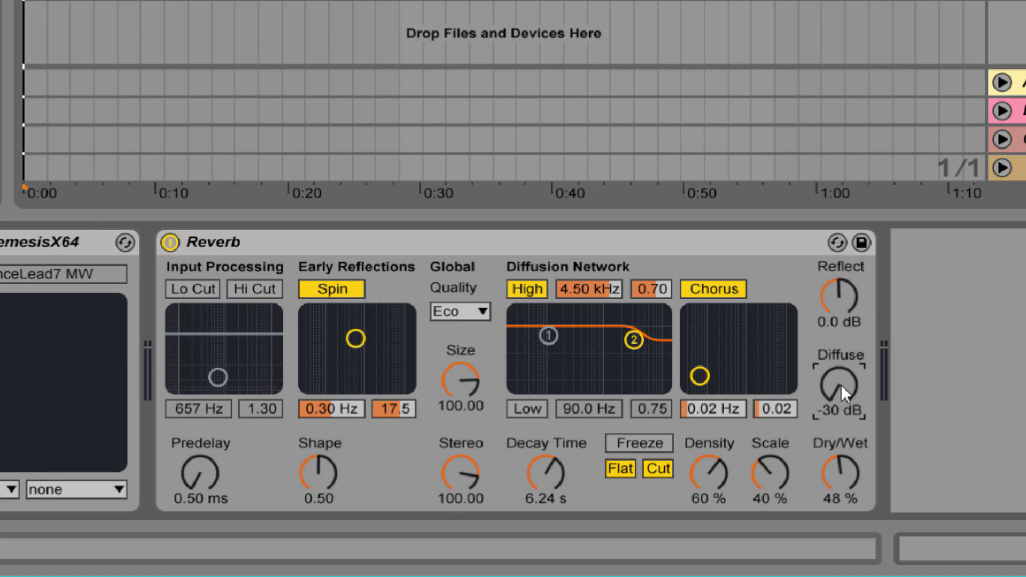
drag(847, 313, 847, 282)
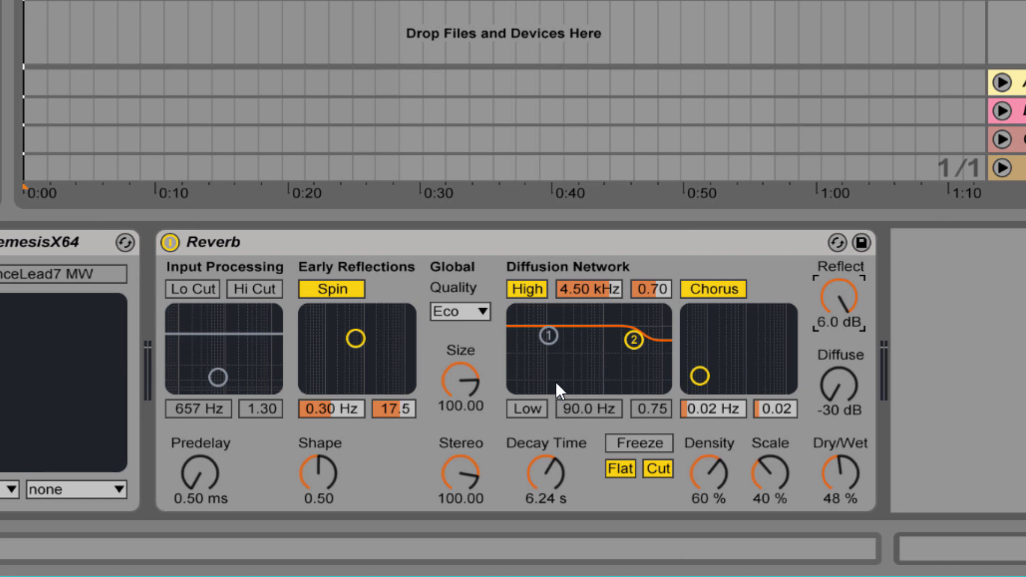
Step: Set the Reverb's global Quality to High, with Dry/Wet at 74% and Decay Time at 9.81 s
drag(544, 466, 544, 461)
click(469, 321)
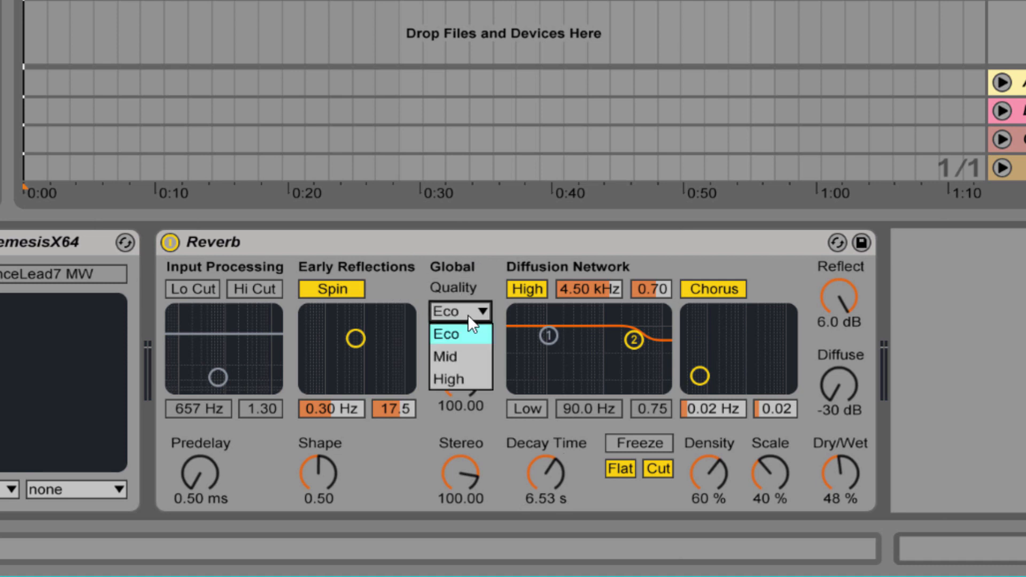
click(464, 375)
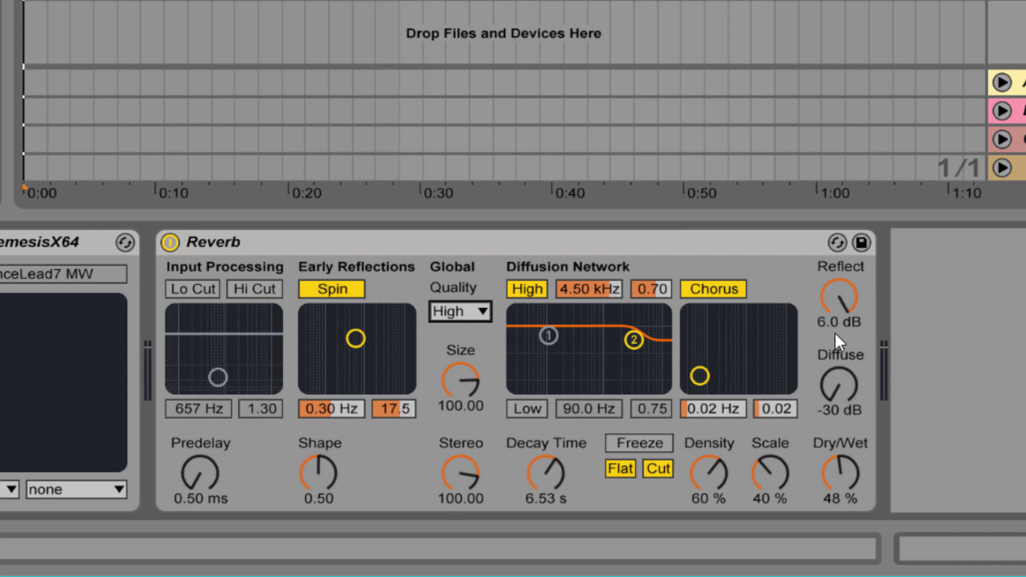
drag(846, 461, 847, 446)
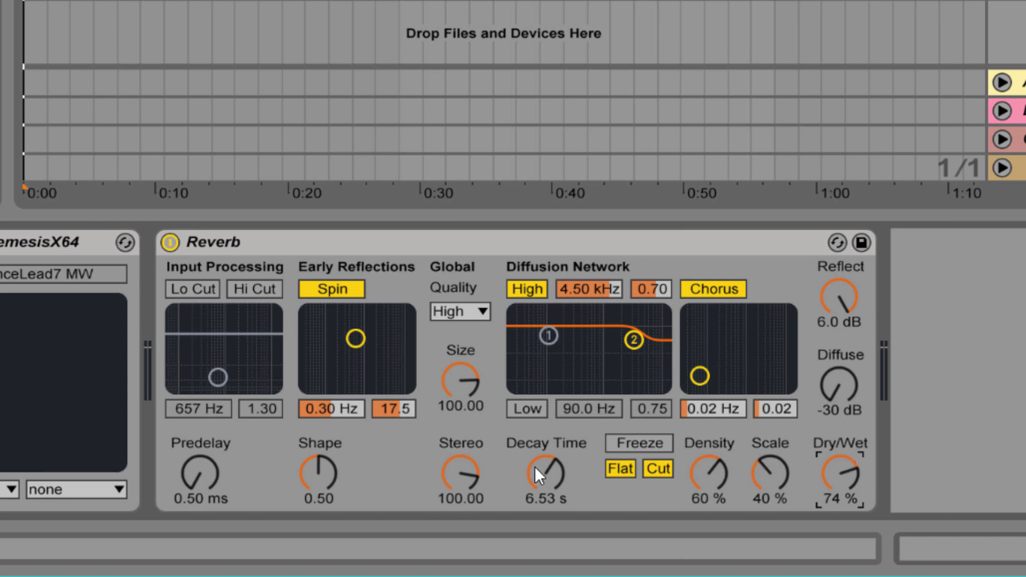
drag(534, 466, 534, 457)
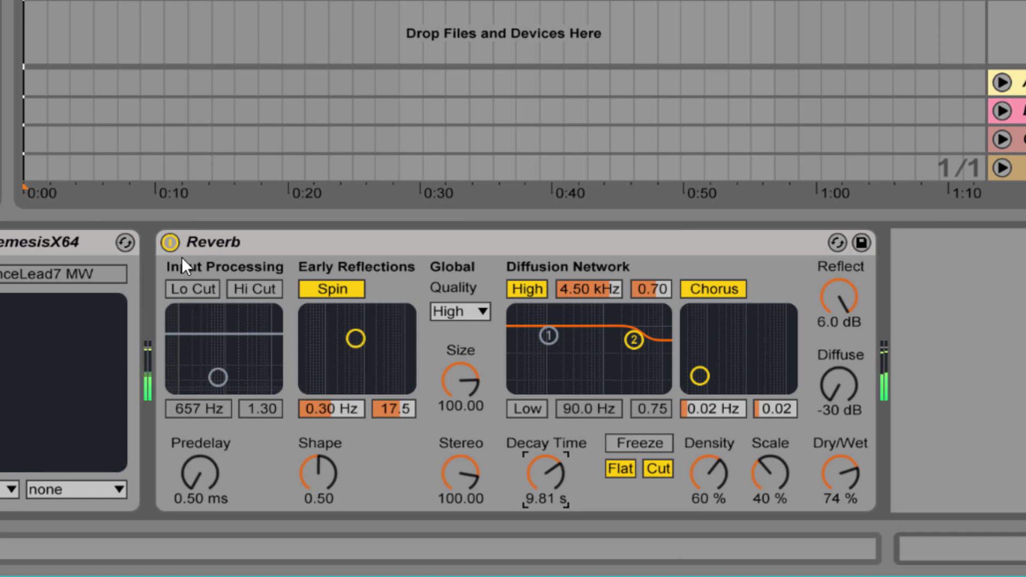
Step: Bypass the Reverb device to hear the dry sound, and switch it back on
click(172, 244)
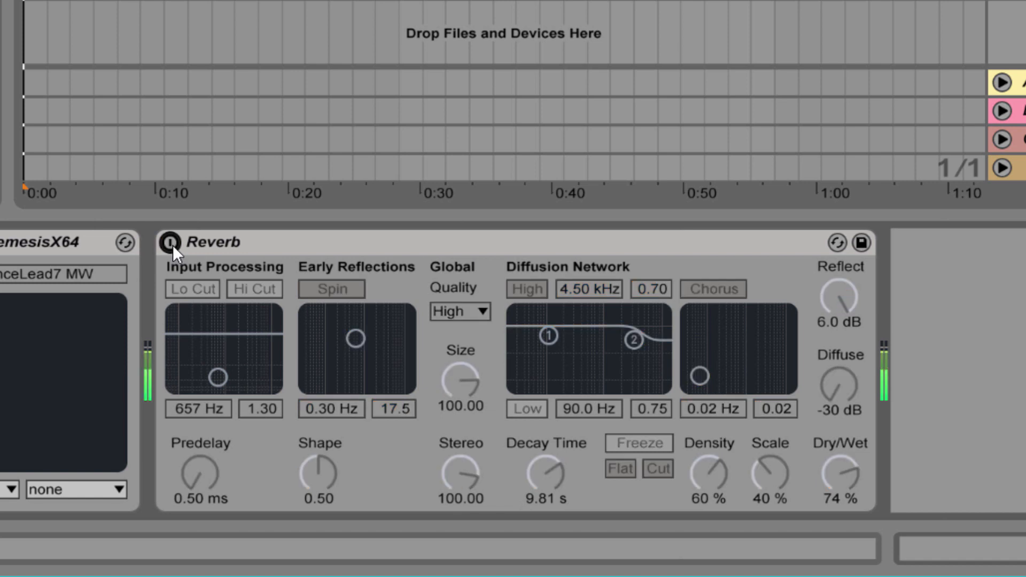
click(170, 244)
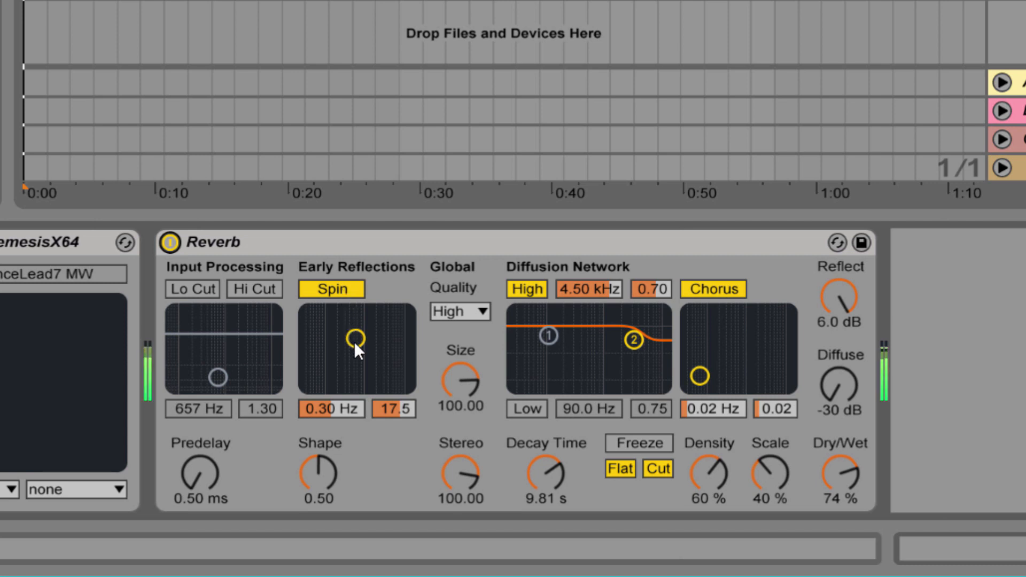
Step: Set the Early Reflections Spin to 0.25 Hz with an amount of 8.53, and raise Dry/Wet to 100%
mouse_move(354, 342)
mouse_down()
mouse_move(409, 304)
mouse_move(393, 331)
mouse_move(382, 317)
mouse_move(397, 320)
mouse_move(344, 332)
mouse_move(344, 355)
mouse_move(334, 353)
mouse_move(350, 354)
mouse_up()
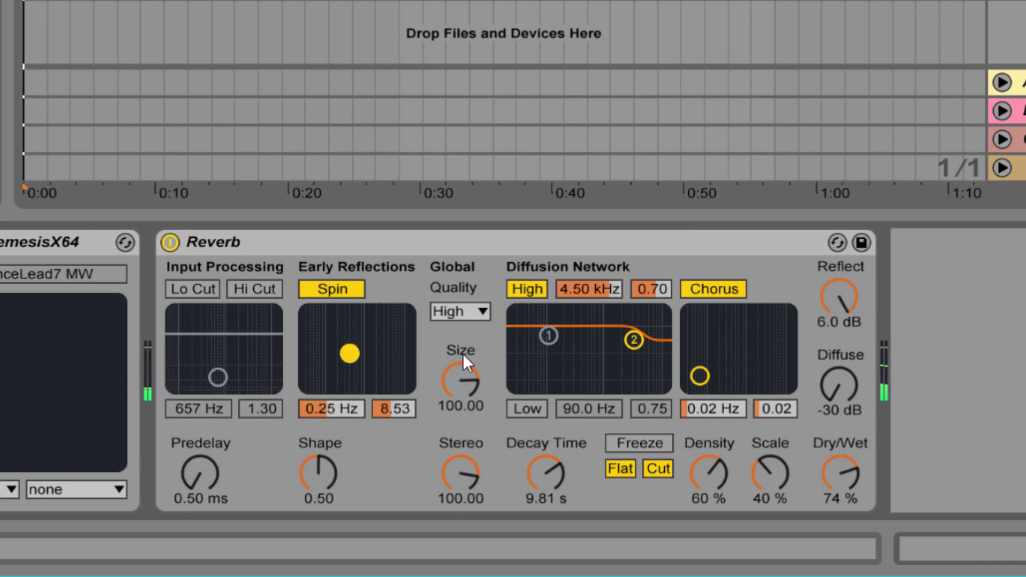
drag(845, 480, 845, 455)
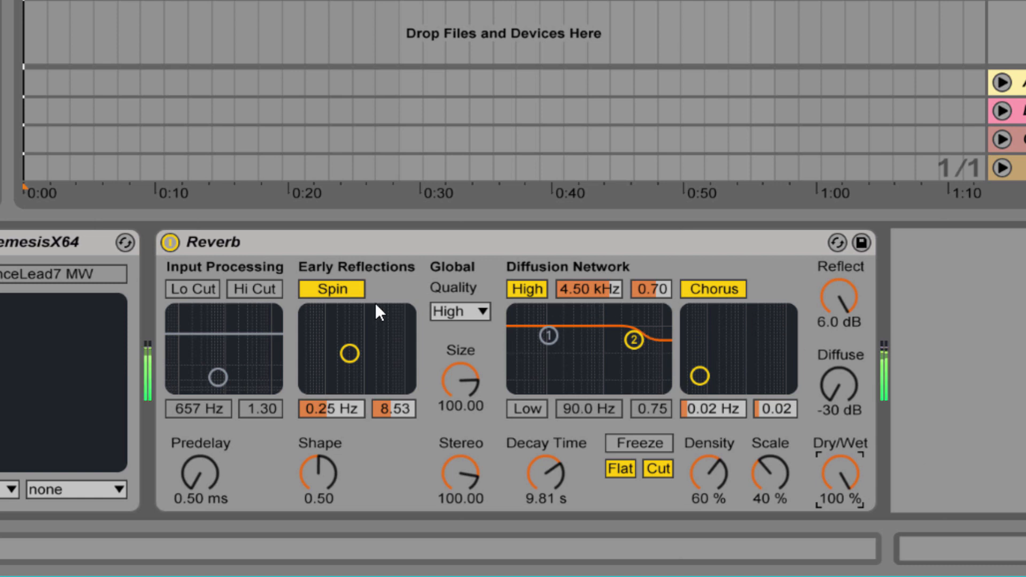
Step: Toggle the Early Reflections Spin off and on twice to compare the sound, leaving it enabled
click(334, 289)
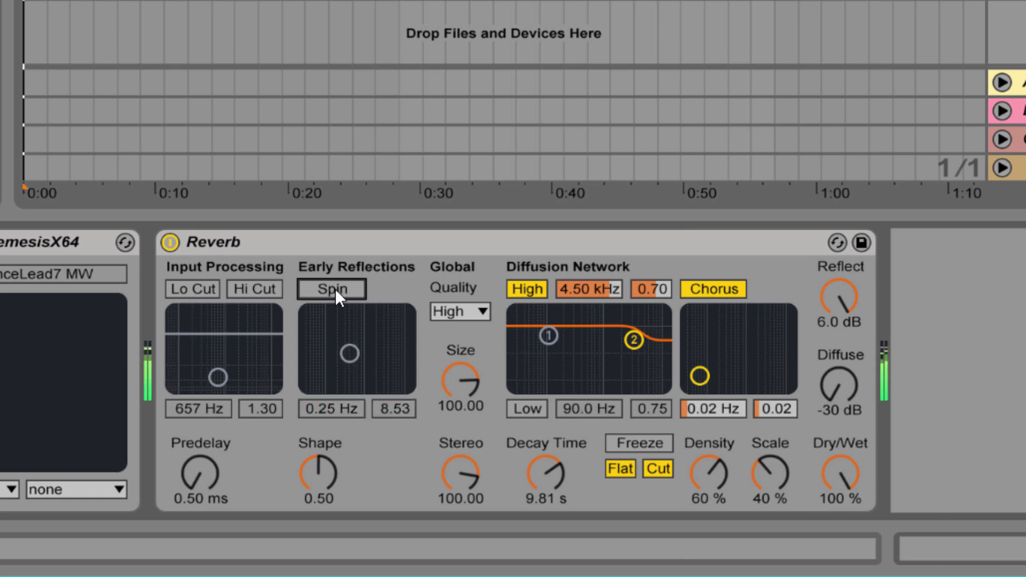
click(335, 289)
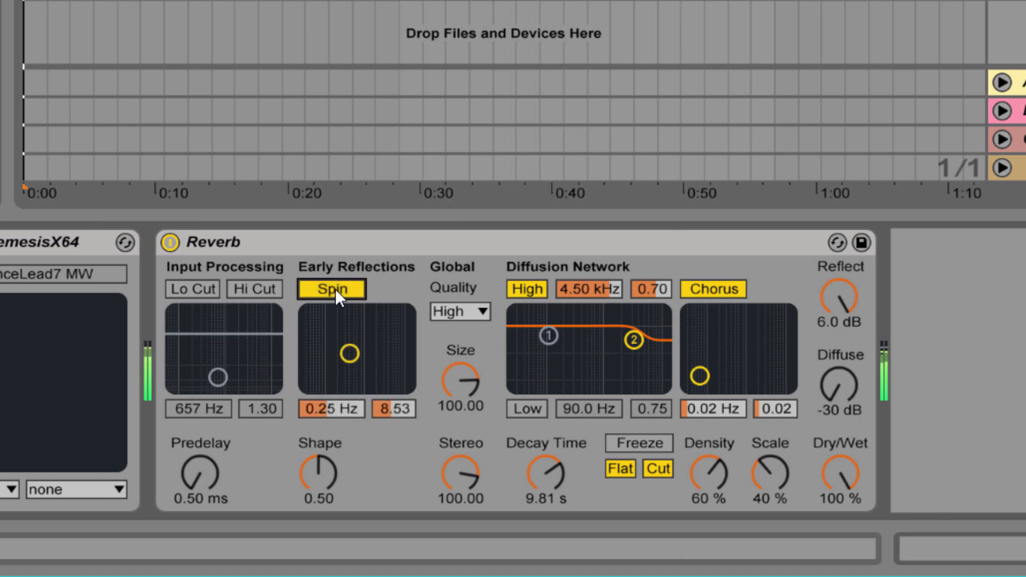
click(335, 289)
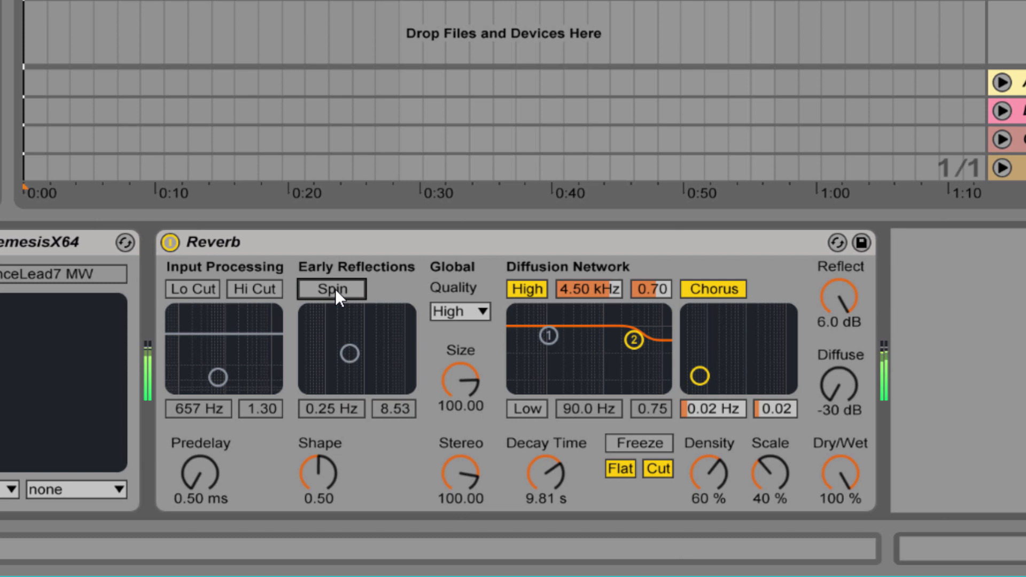
click(335, 288)
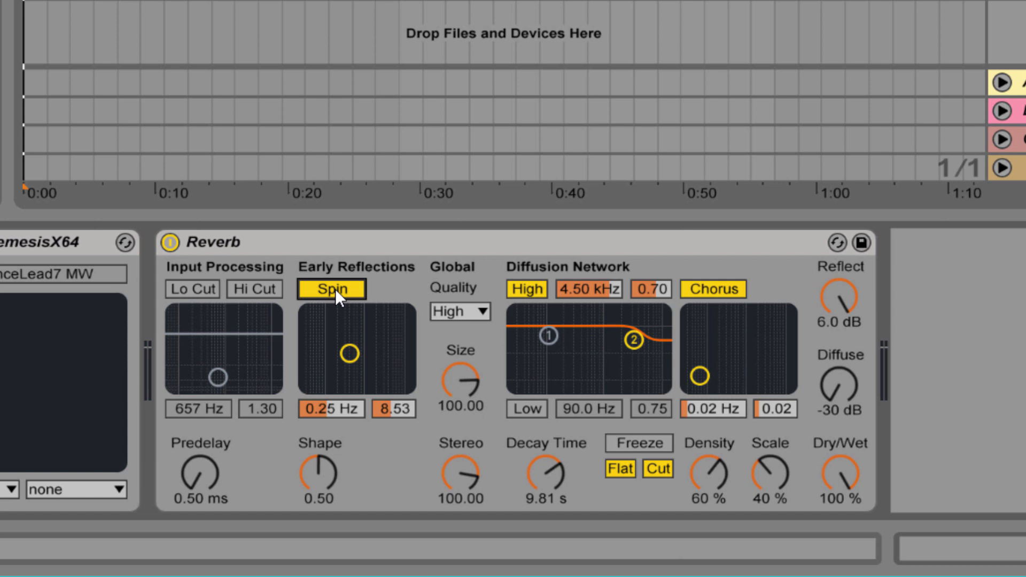
Step: Set the Early Reflections Spin to 0.19 Hz with an amount of 6.93, and lower Shape to 0.00
drag(350, 360, 341, 362)
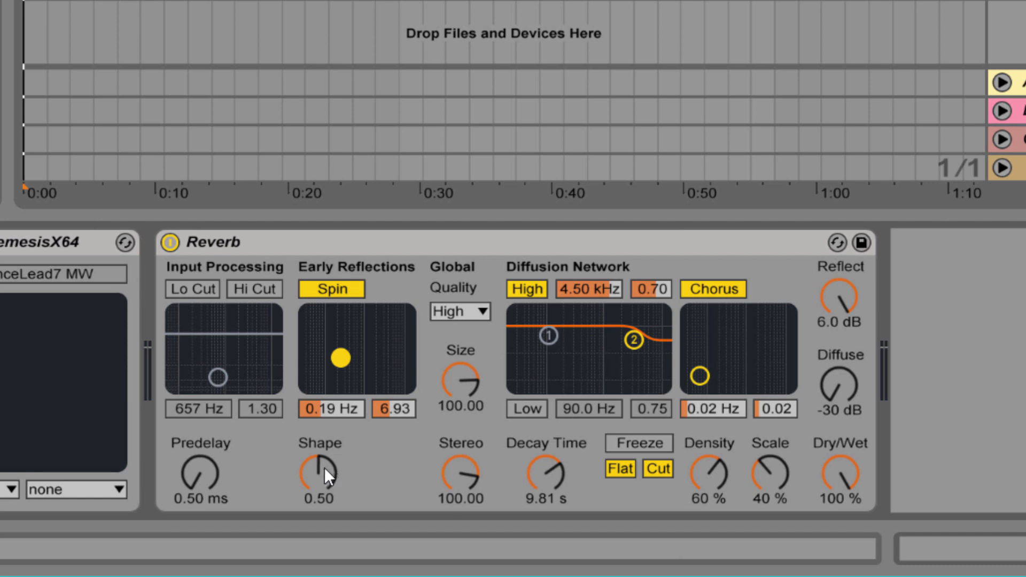
drag(323, 468, 323, 523)
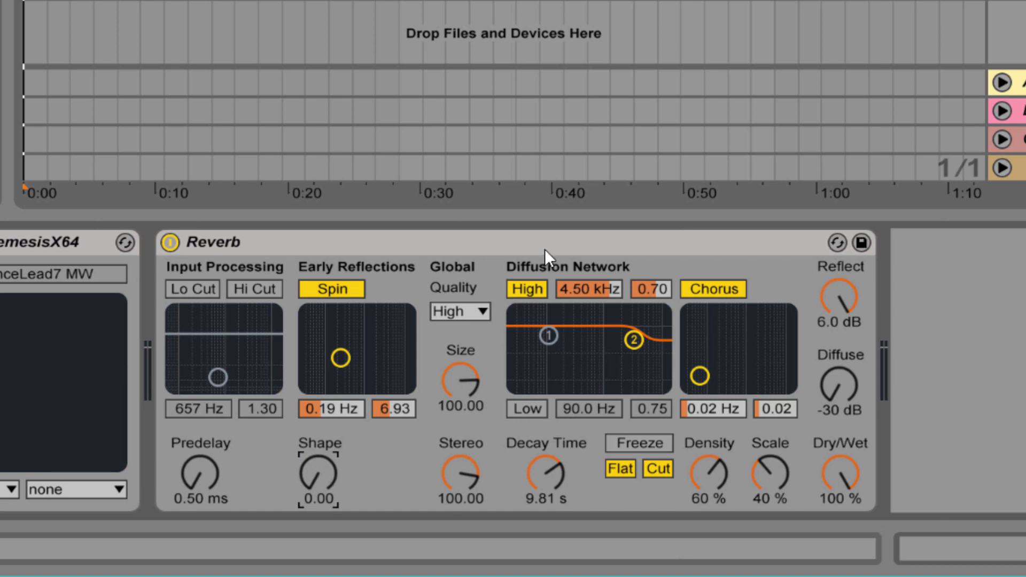
Step: Turn off the High filter and the Chorus in the Diffusion Network
click(527, 291)
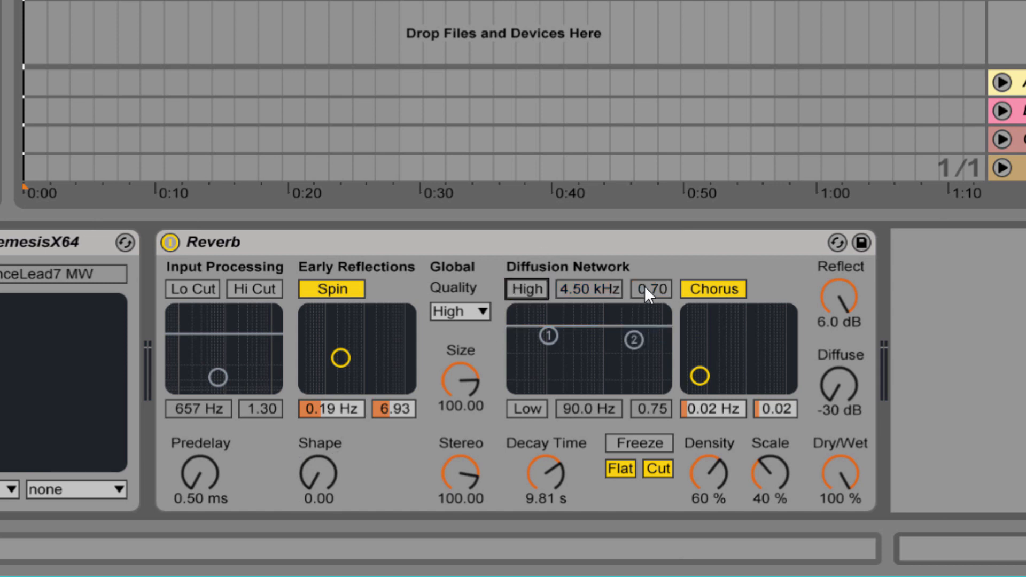
click(714, 289)
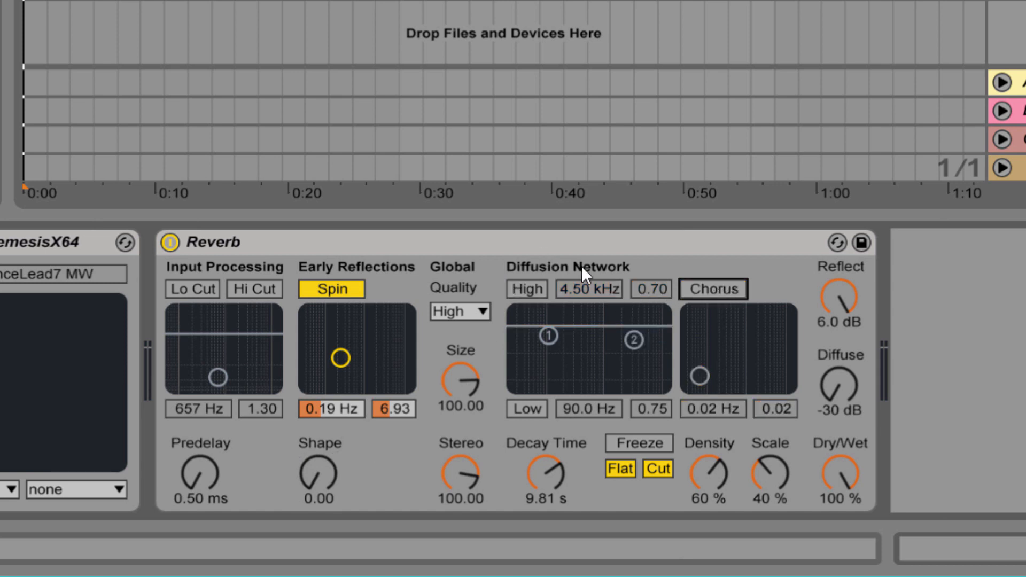
Step: Lower the Reverb's Dry/Wet to 79% and raise the Early Reflections Shape to 1.00
click(320, 477)
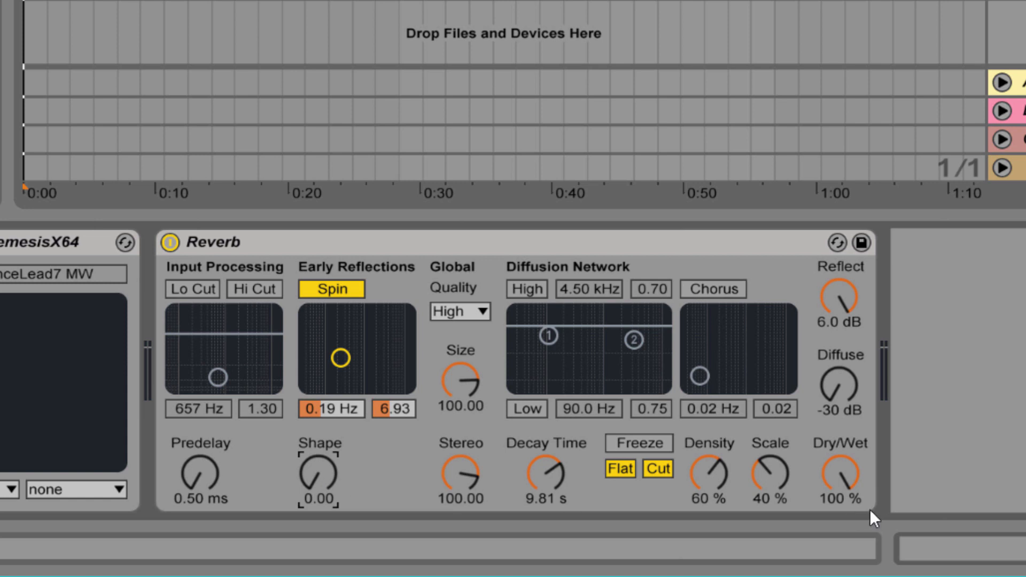
drag(840, 474, 840, 496)
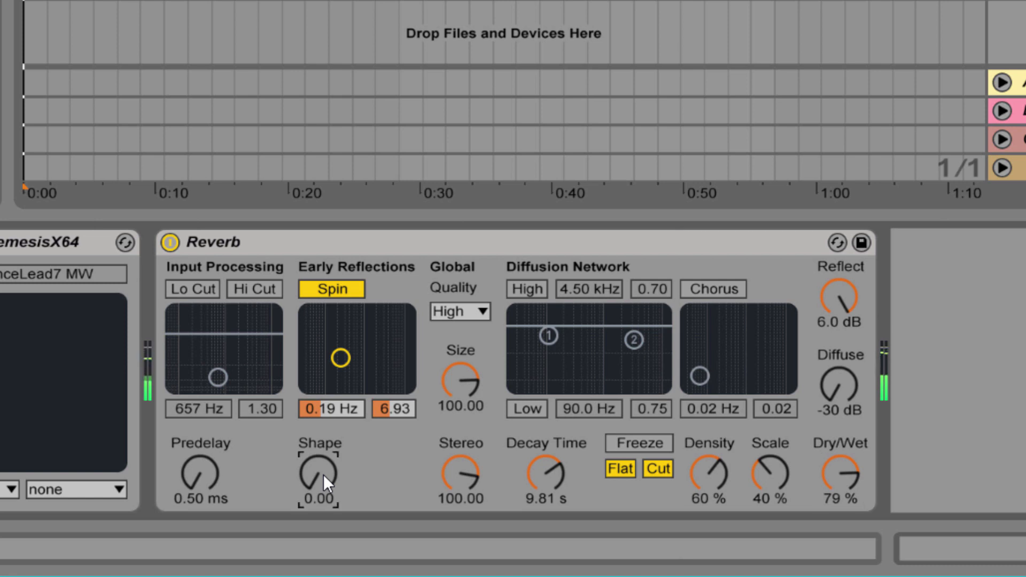
mouse_move(323, 475)
mouse_down()
mouse_move(323, 425)
mouse_move(326, 475)
mouse_up()
drag(327, 475, 327, 423)
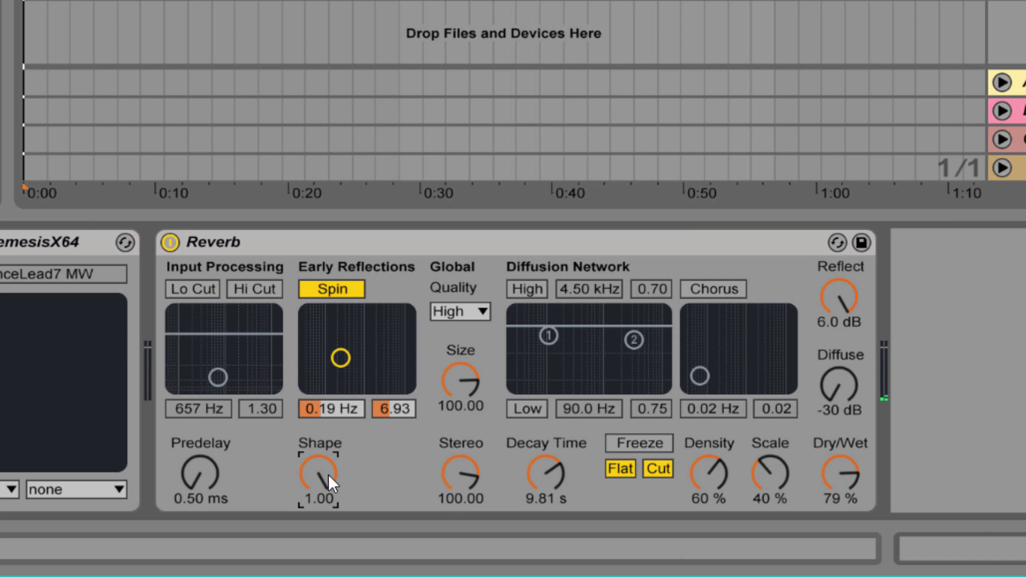
Step: Set the Early Reflections Shape to 0.50 and turn off Spin
drag(328, 474, 327, 510)
click(340, 289)
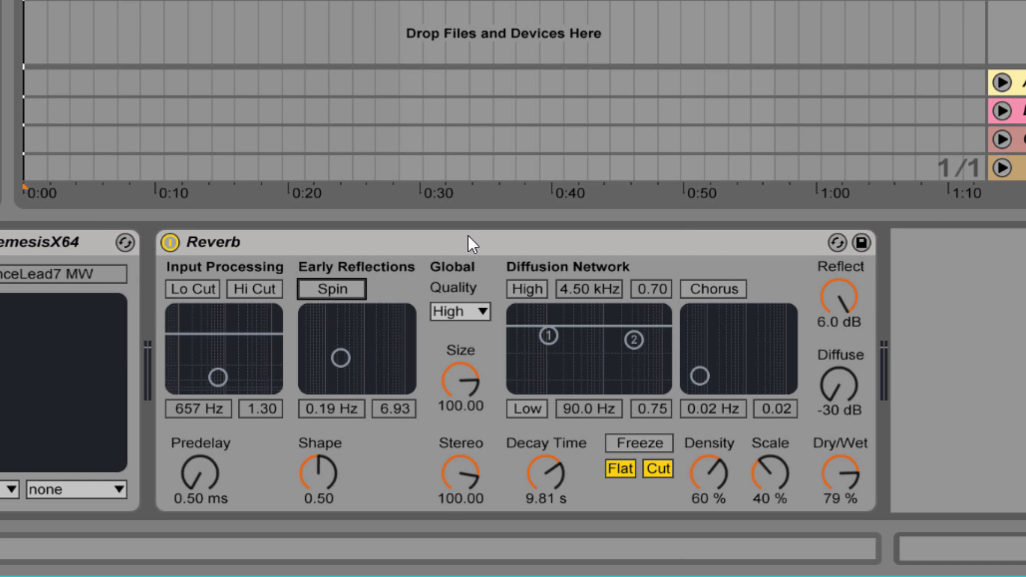
Step: Switch the Global Quality to Eco and return it to High to compare the settings
click(458, 312)
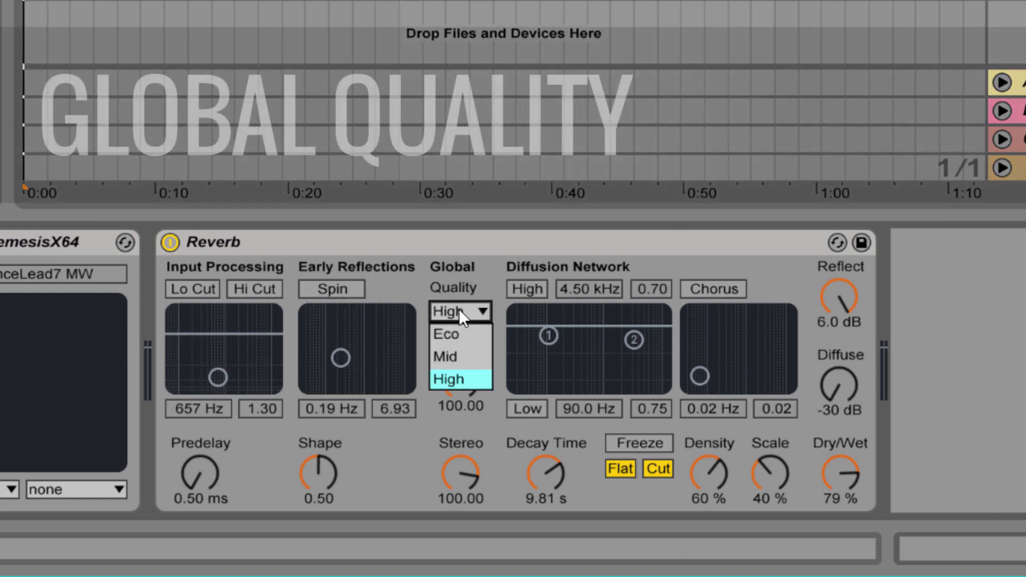
click(458, 381)
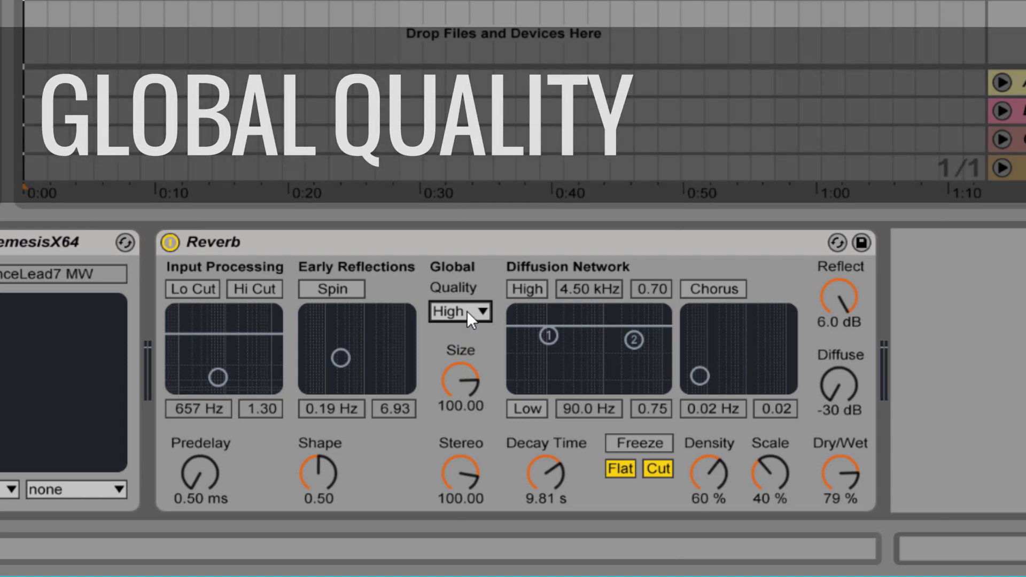
click(470, 309)
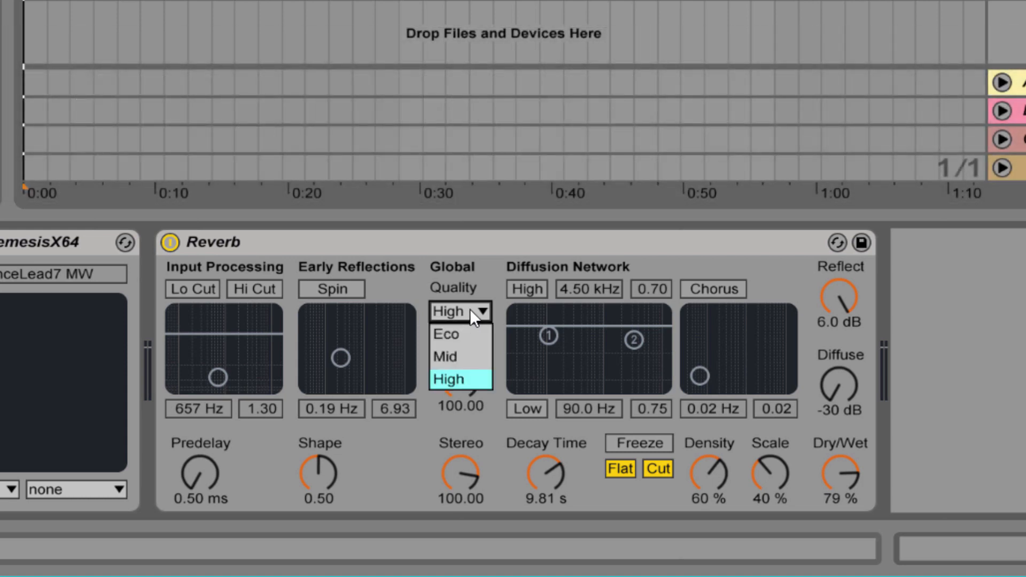
click(470, 337)
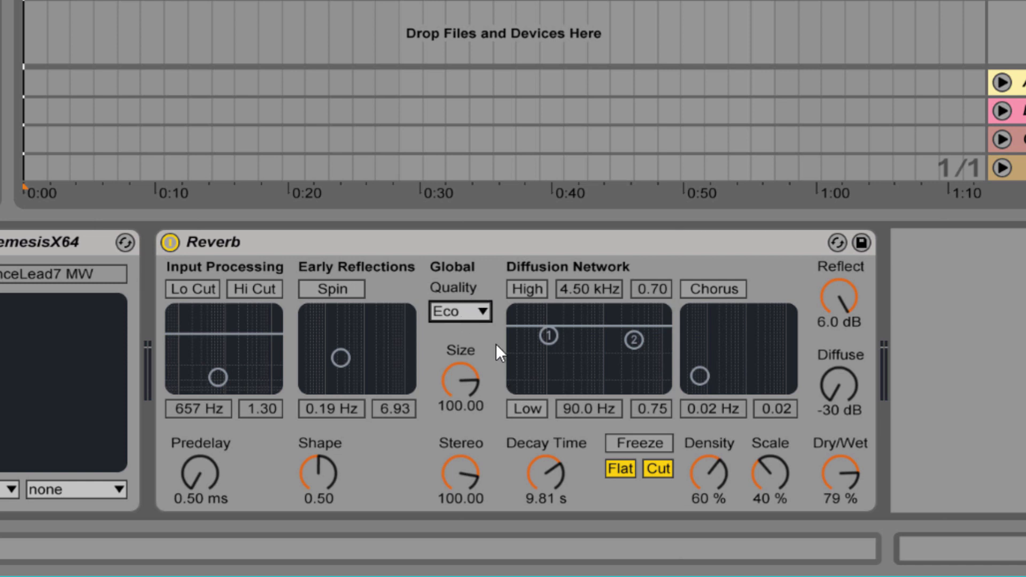
click(480, 313)
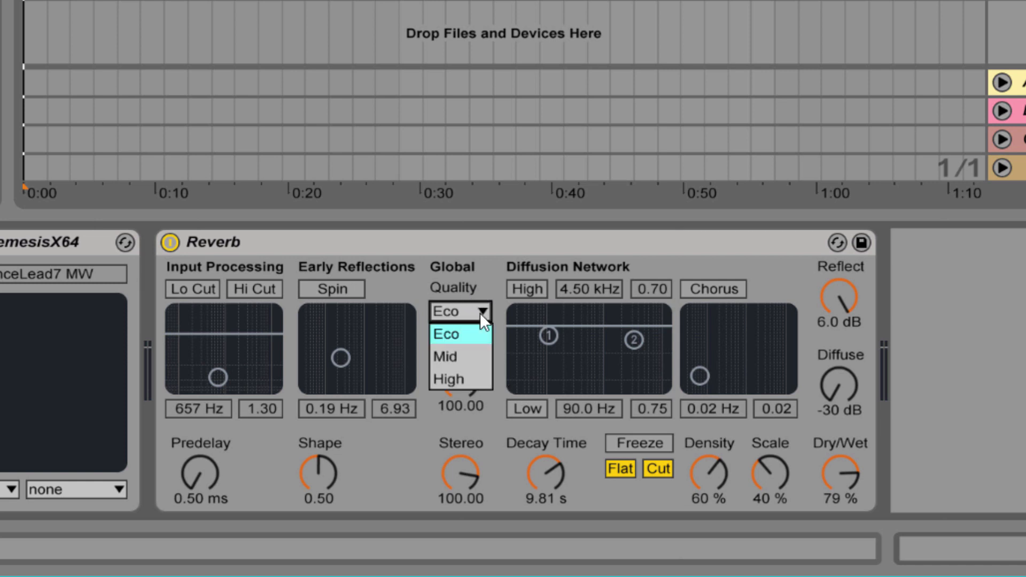
click(461, 378)
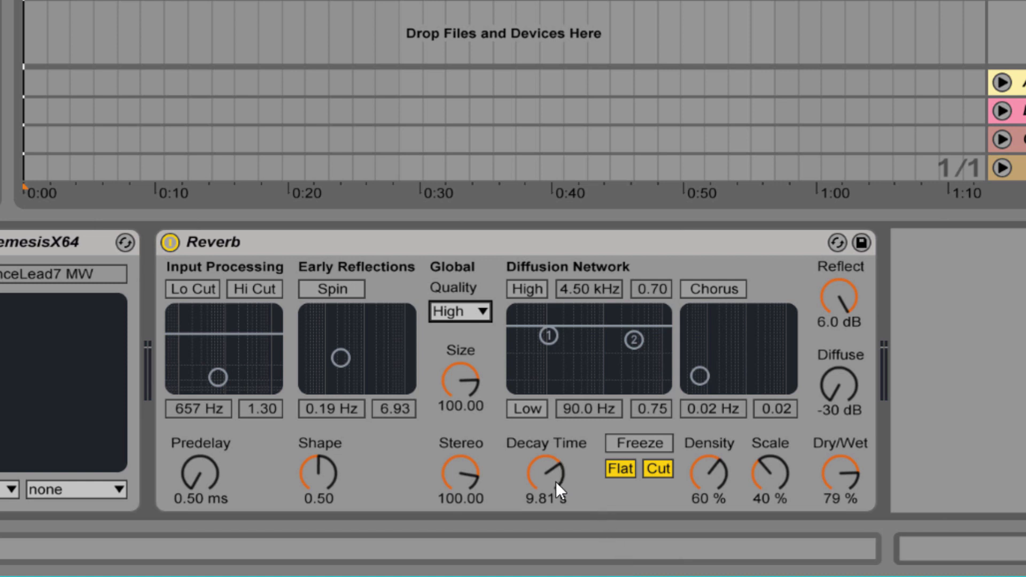
Step: Lower Size to 1.16 and rebalance the output with Reflect at 0 dB, Diffuse at -0.3 dB and Dry/Wet at 67%
drag(468, 368, 467, 435)
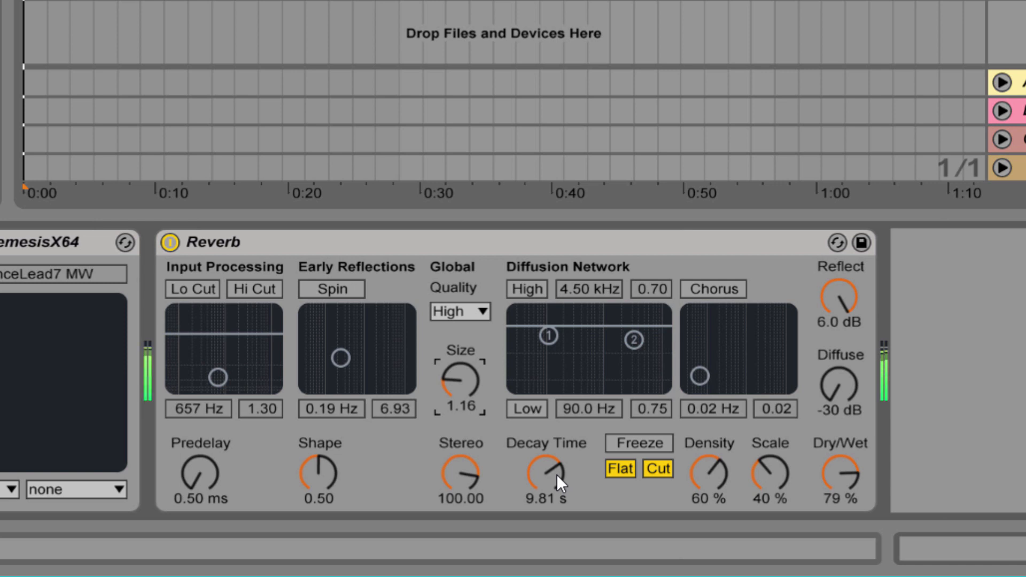
drag(833, 318, 841, 346)
drag(833, 488, 834, 497)
Step: Shorten the Decay Time to 394 ms and bypass and re-enable the Reverb to compare the sound
drag(557, 484, 557, 505)
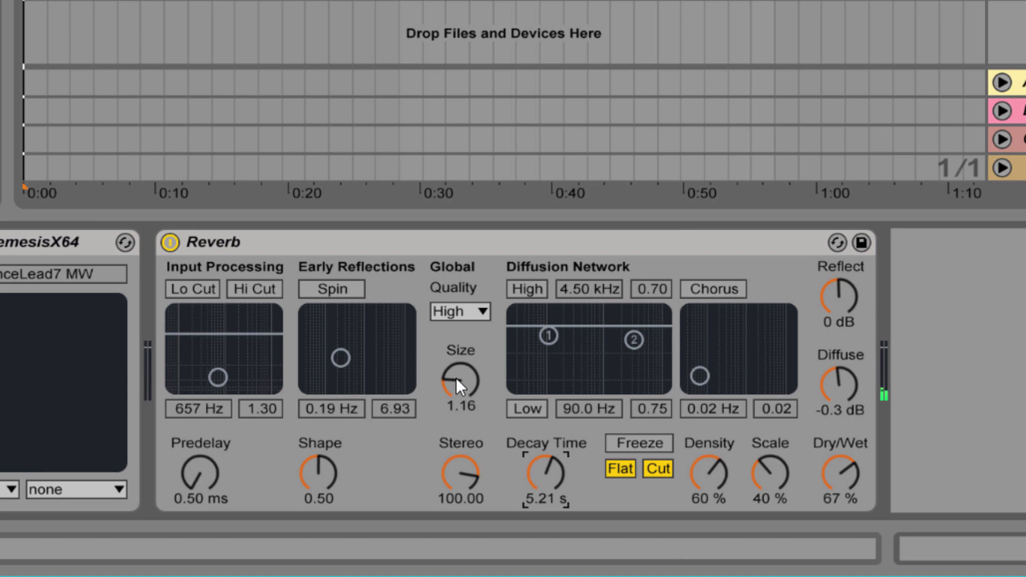
drag(549, 479, 549, 541)
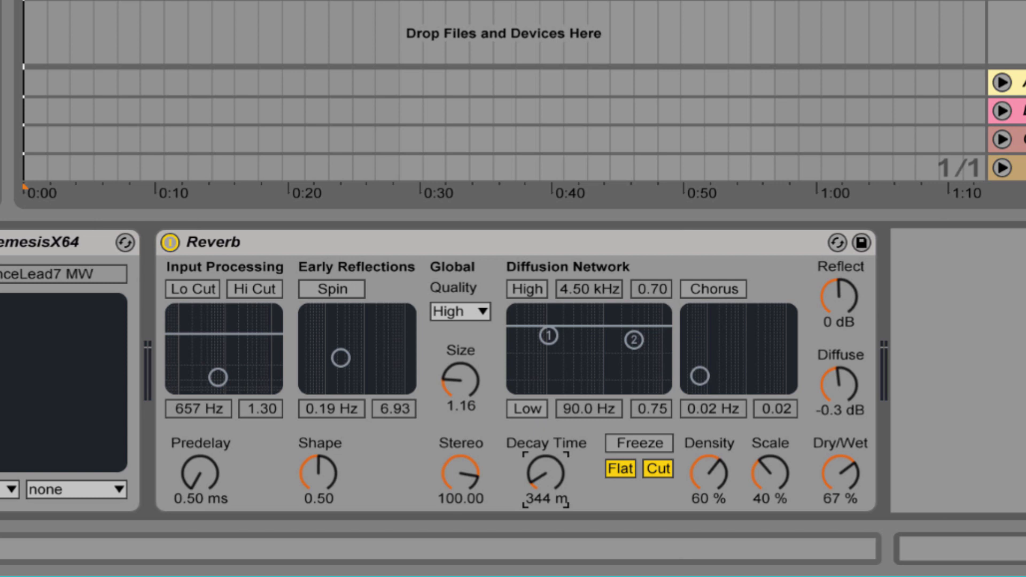
drag(545, 474, 546, 469)
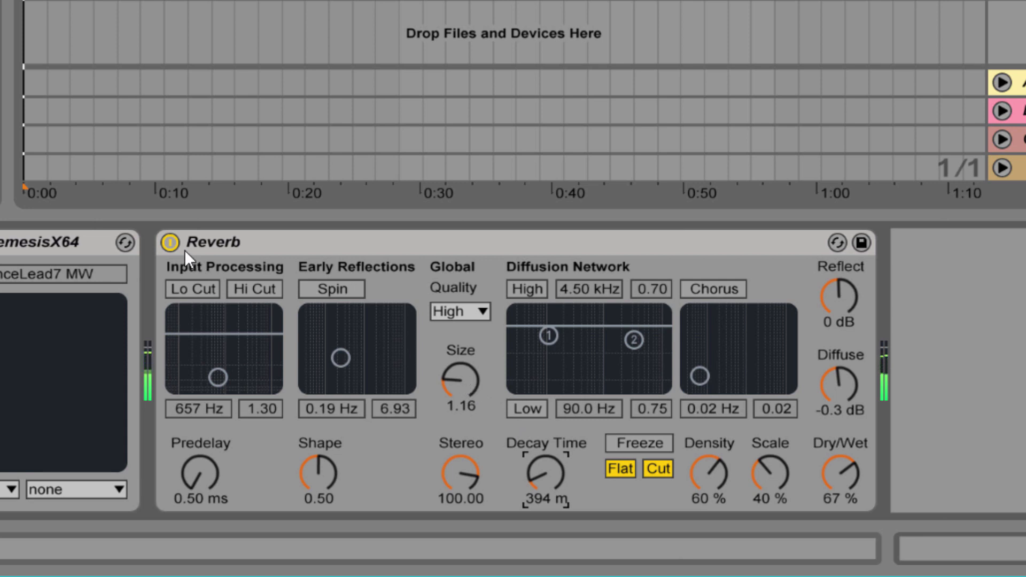
click(171, 243)
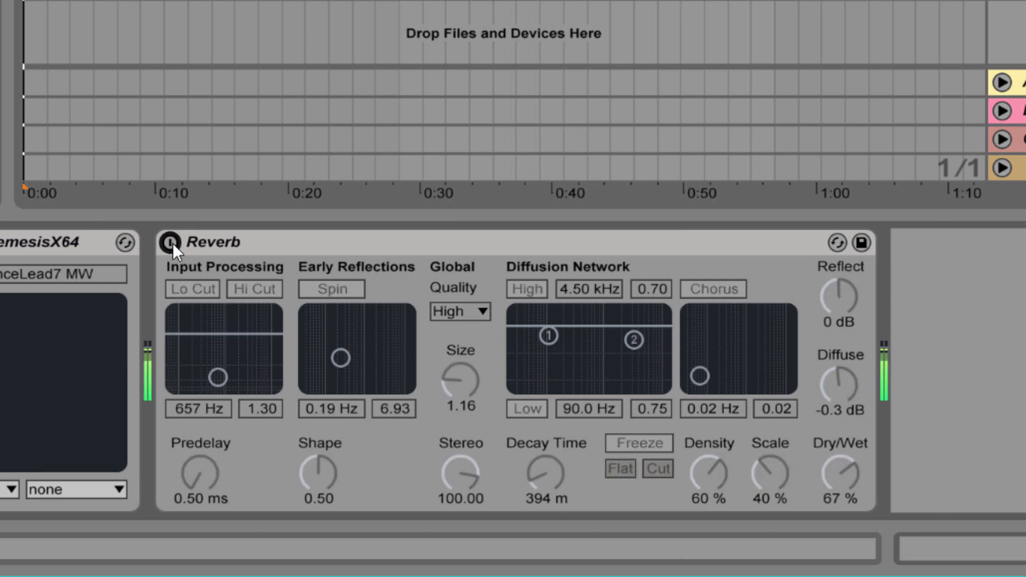
click(172, 243)
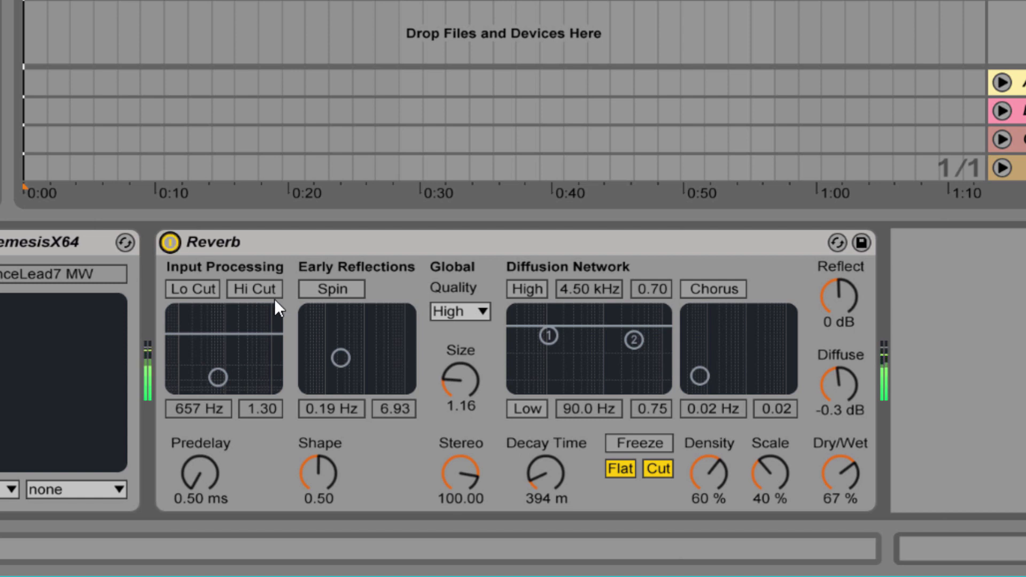
Step: Try Size at 368.07, 1.48 and 500.00, and lengthen the Decay Time to 12.3 s
drag(456, 384, 461, 380)
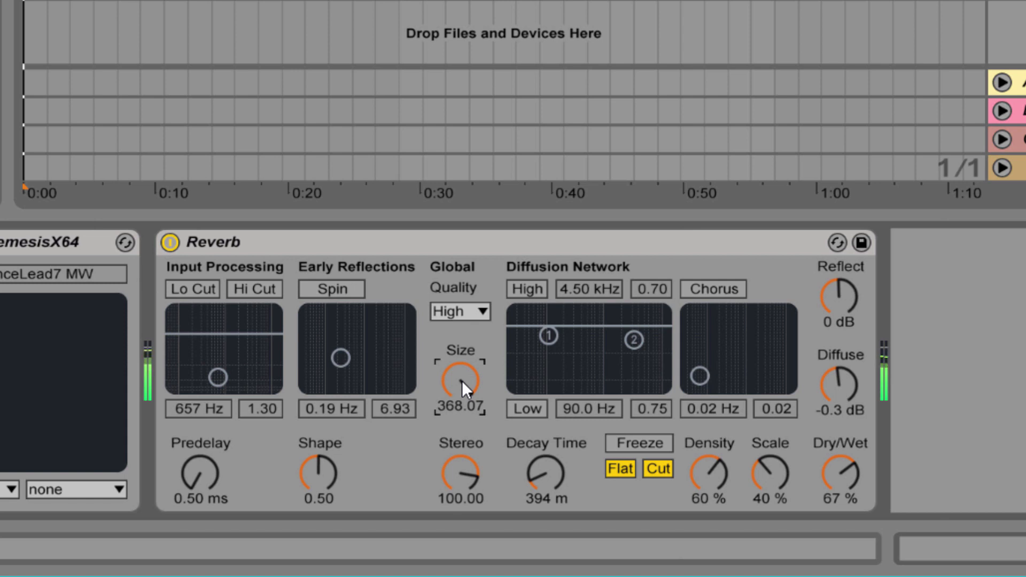
drag(462, 380, 461, 435)
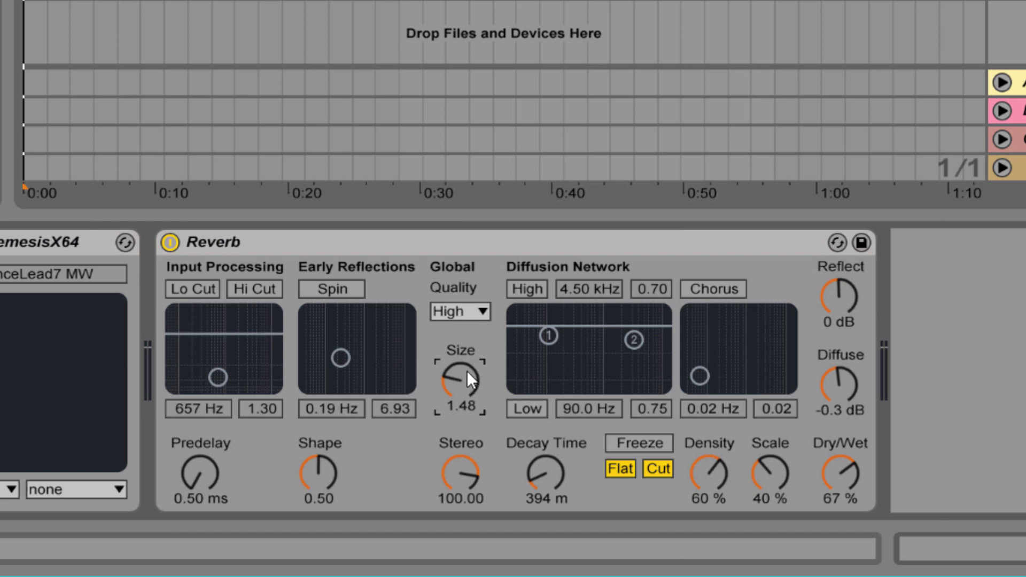
drag(465, 373, 466, 342)
drag(552, 461, 549, 503)
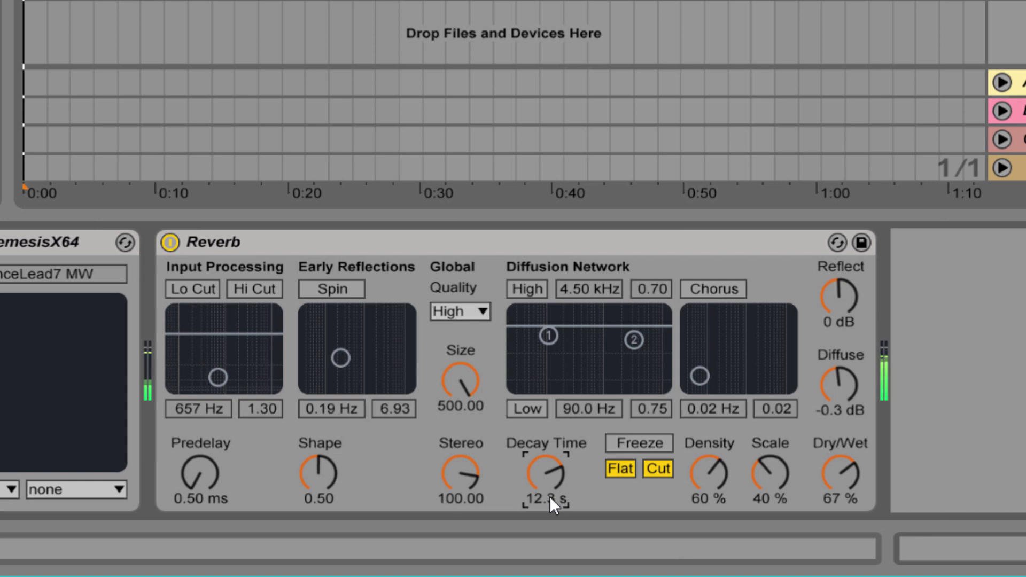
Step: Reduce Size to 0.22, Decay Time to 200 ms and Stereo to 0.00
mouse_move(462, 383)
mouse_down()
mouse_move(462, 481)
mouse_move(465, 369)
mouse_up()
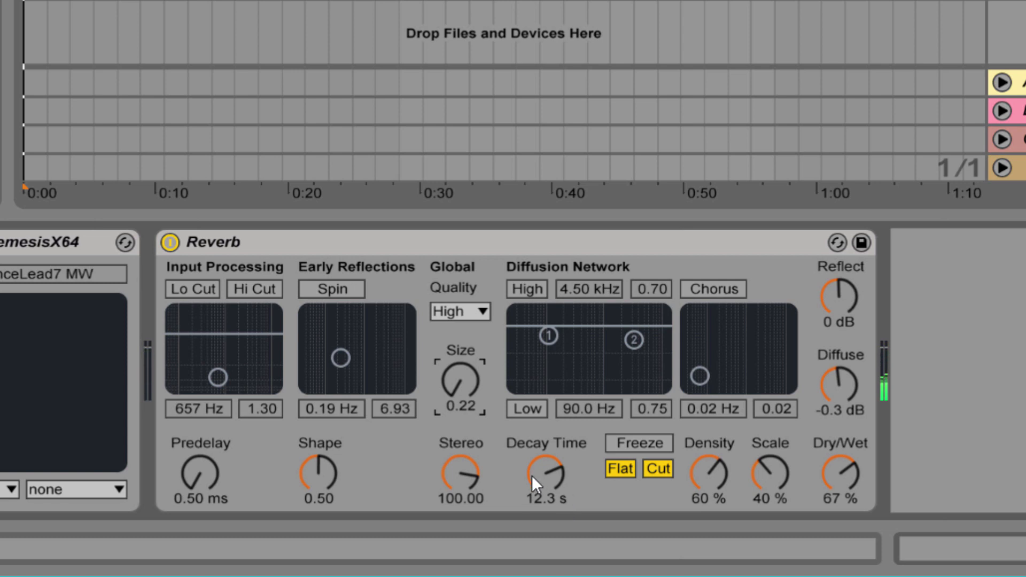
drag(536, 473, 535, 534)
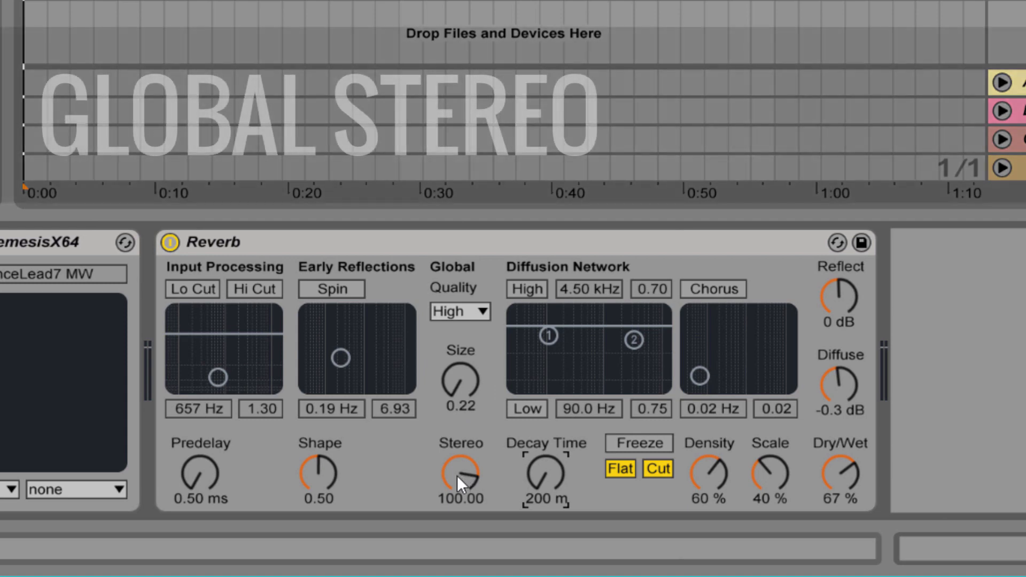
drag(456, 475, 457, 534)
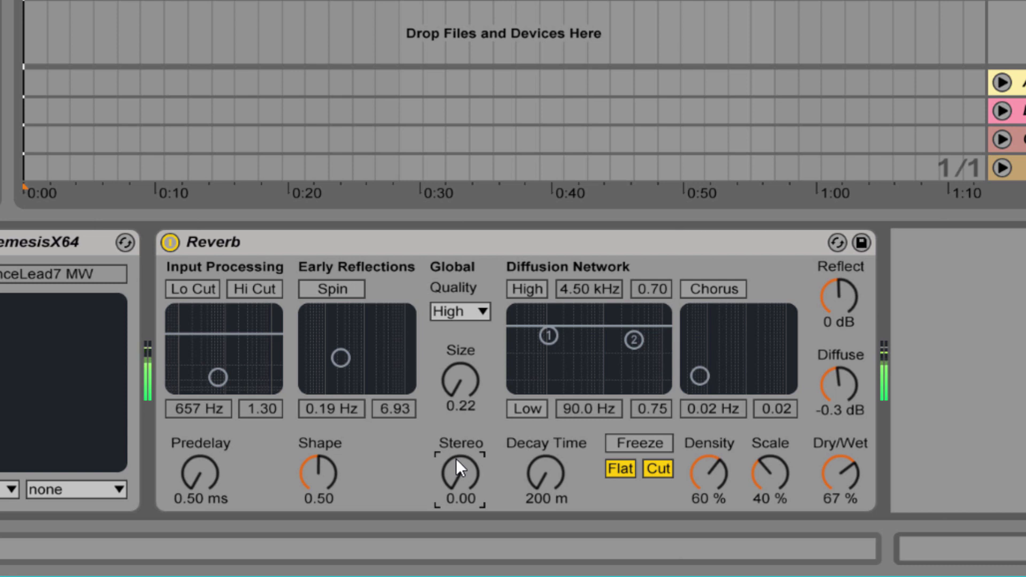
Step: Raise Size to 165.97 and lengthen the Decay Time to 6.53 s
drag(546, 473, 544, 407)
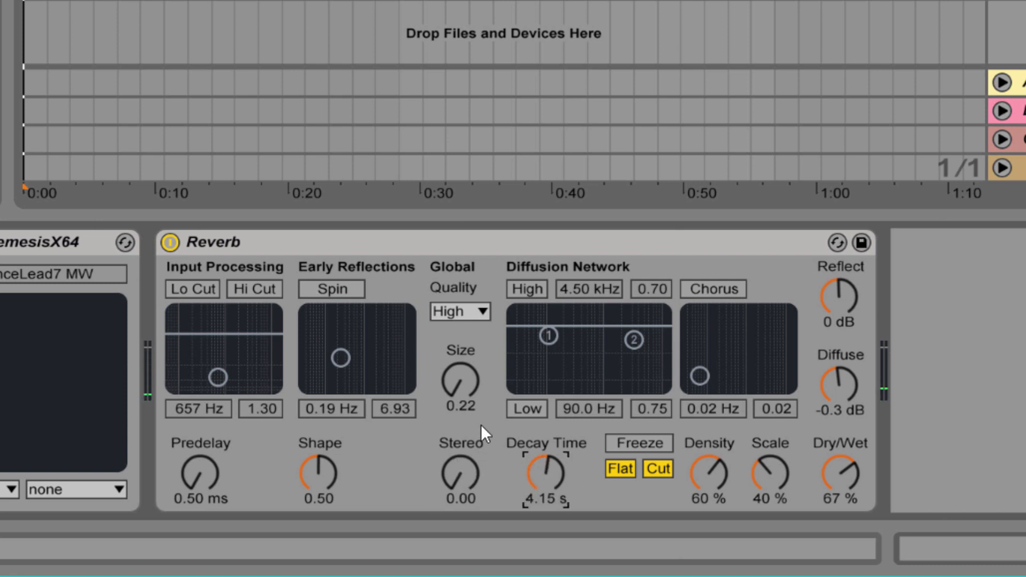
drag(461, 380, 461, 334)
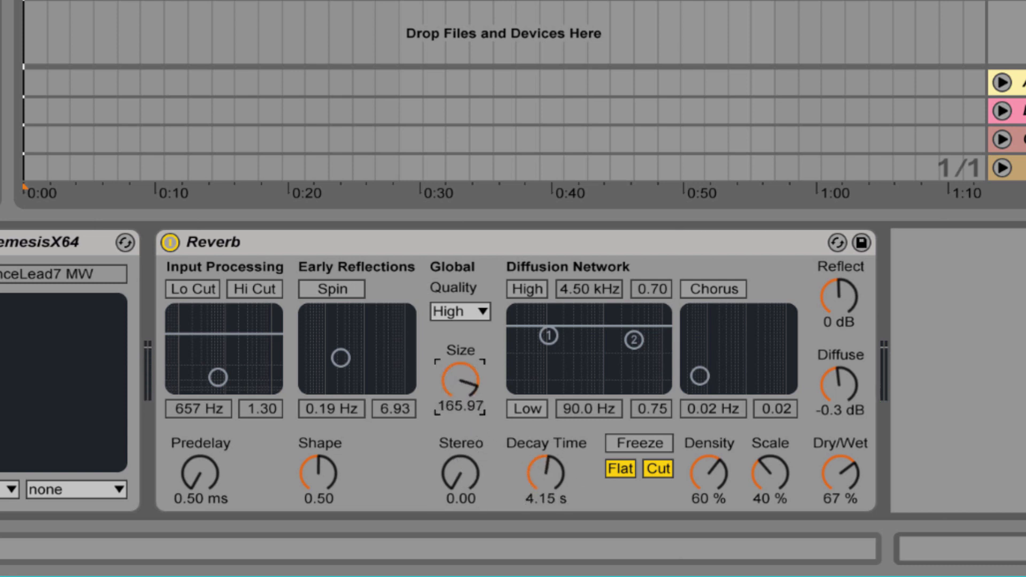
mouse_move(546, 477)
mouse_down()
mouse_move(546, 449)
mouse_move(546, 462)
mouse_up()
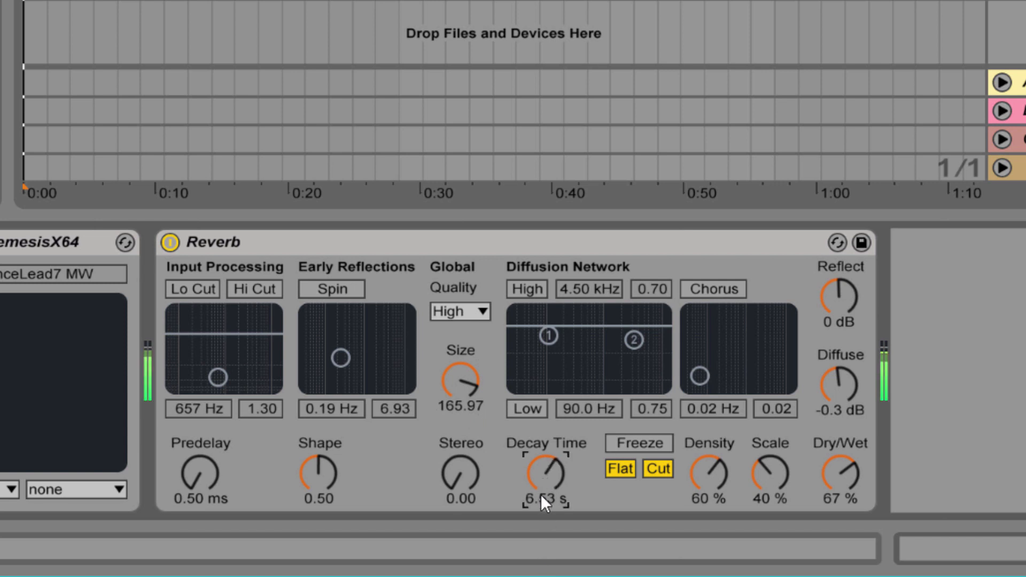
Step: Widen the Reverb's Stereo image to 120.00
click(462, 479)
drag(462, 480, 462, 437)
drag(462, 481, 461, 472)
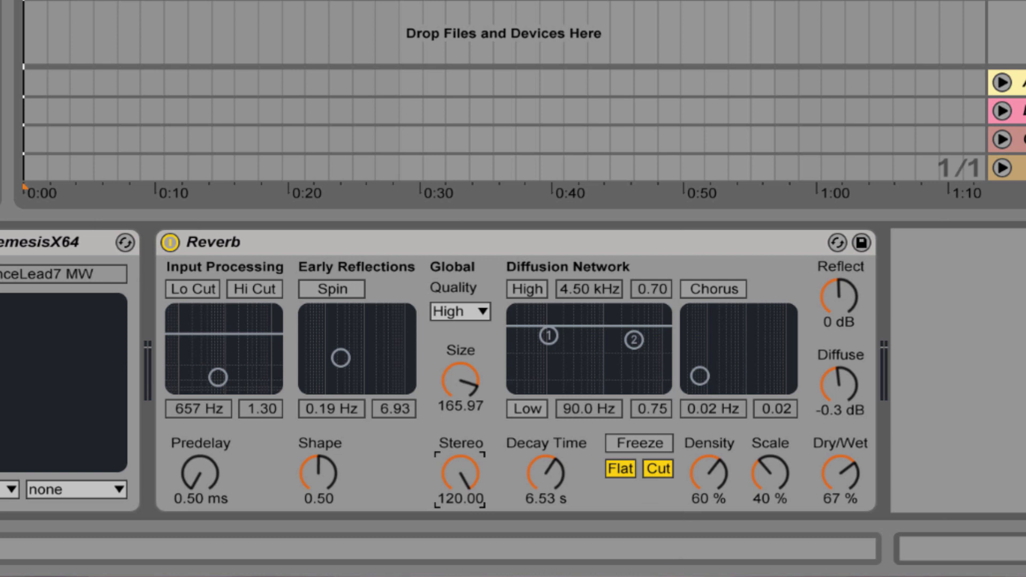
Step: Enable the Diffusion Network's High filter and set it to 1.12 kHz with an amount of 0.32
click(526, 288)
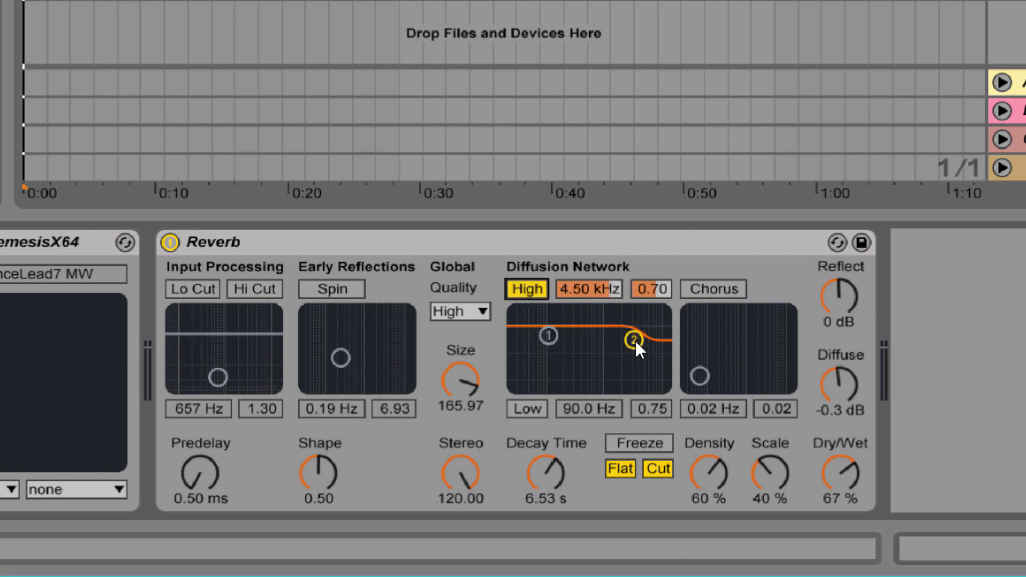
drag(609, 287, 609, 337)
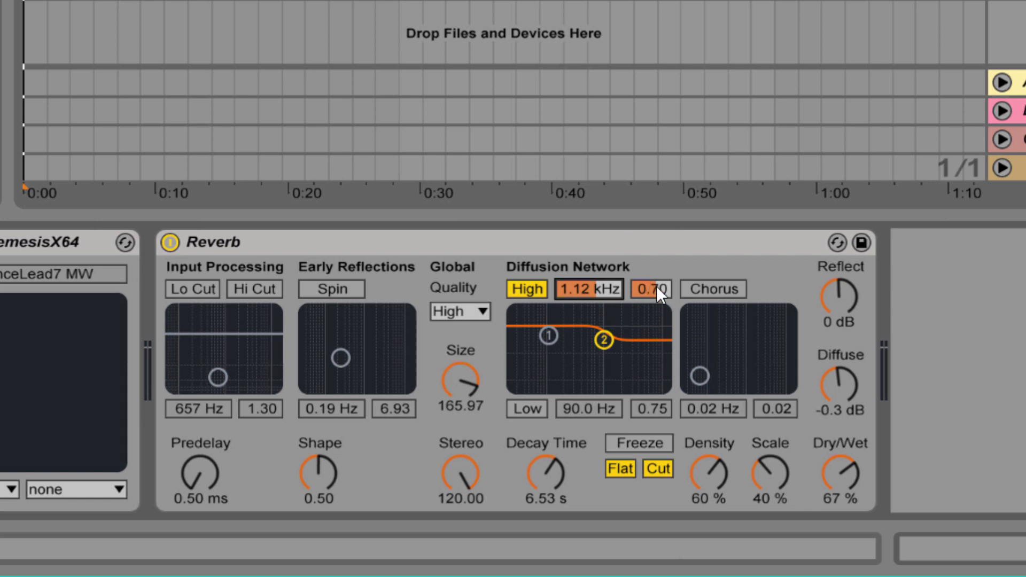
drag(657, 286, 656, 325)
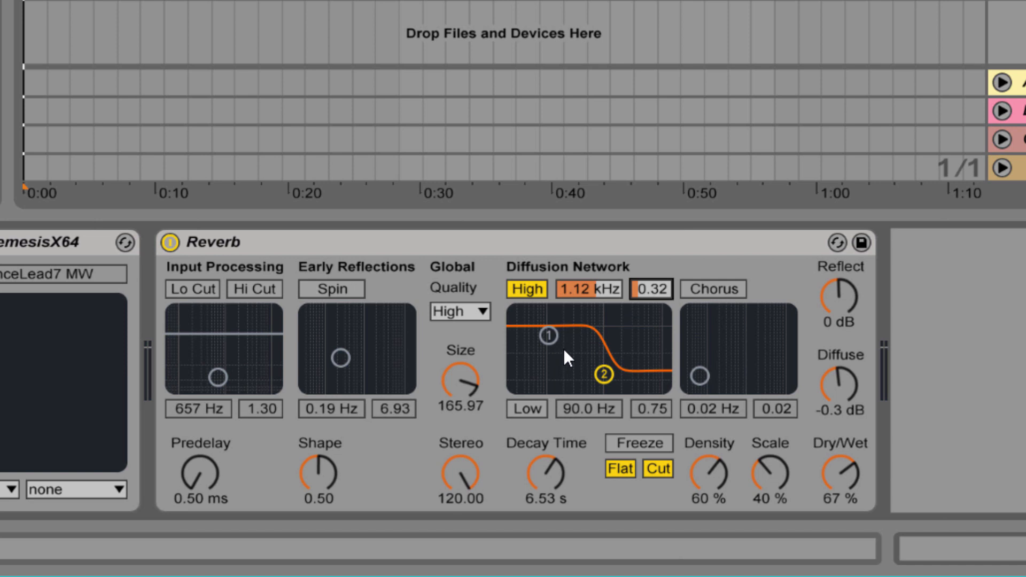
Step: Lengthen the Decay Time to 11.8 s and raise Dry/Wet to 74%
drag(545, 472, 545, 441)
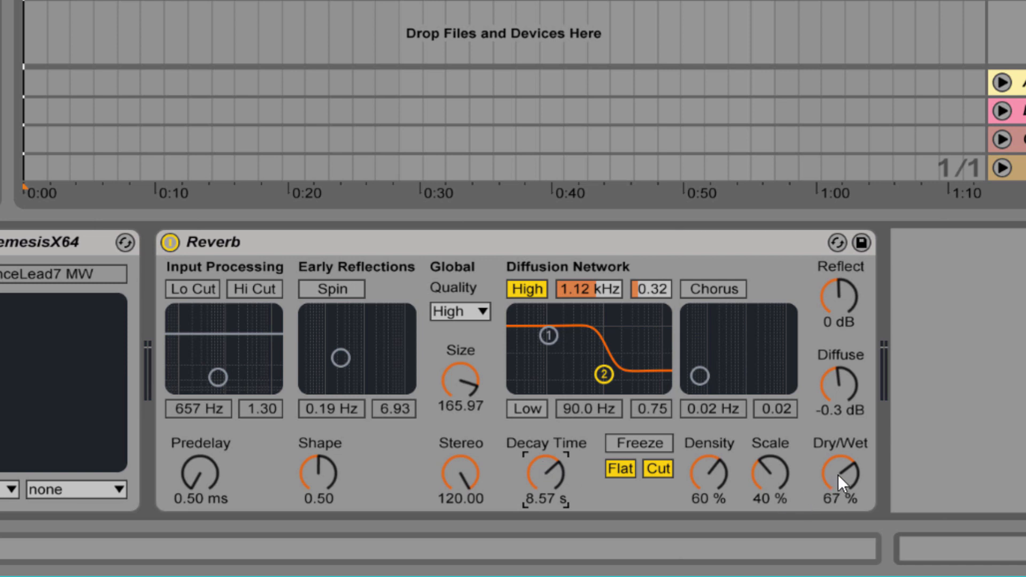
drag(837, 474, 837, 467)
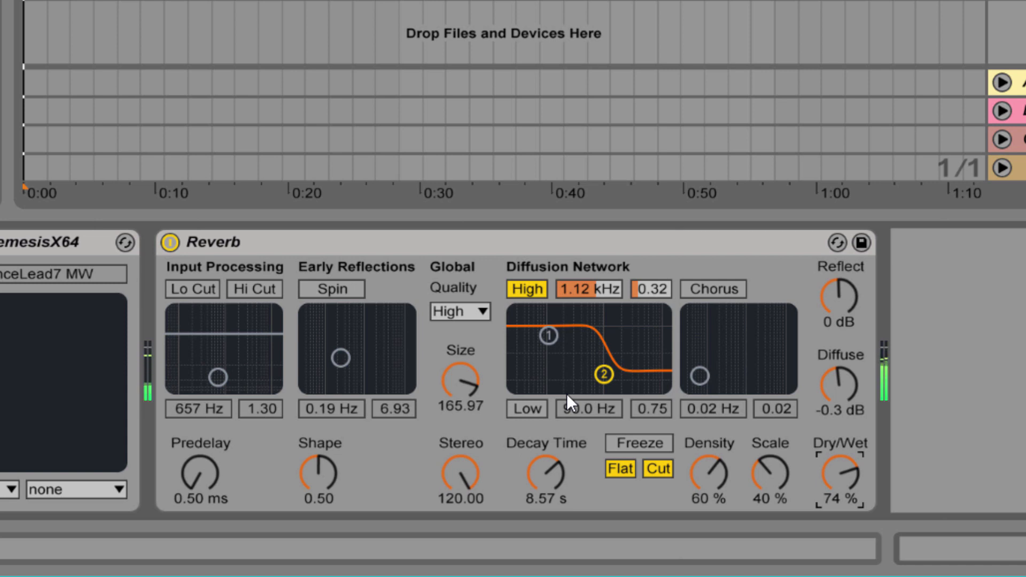
click(543, 476)
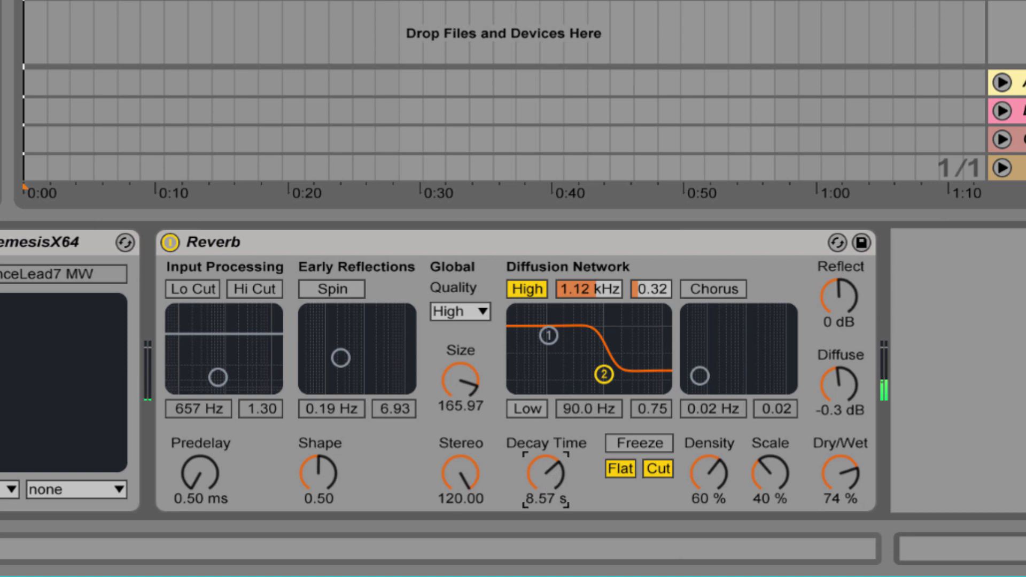
mouse_move(544, 477)
mouse_down()
mouse_move(544, 454)
mouse_move(543, 463)
mouse_up()
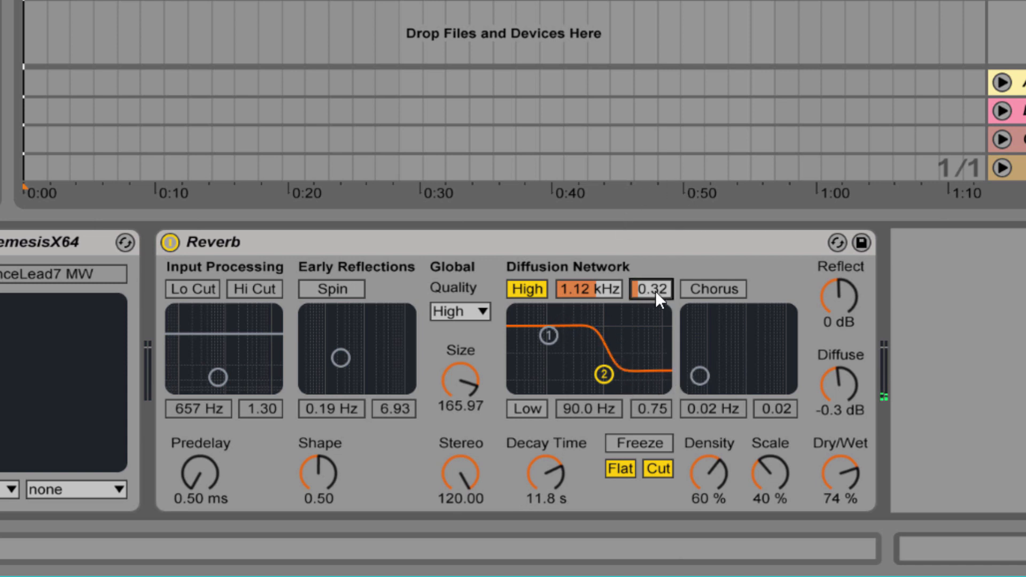
Step: Try the High filter amount at 0.96 in the Diffusion Network, and lower it to 0.49
drag(655, 291, 655, 222)
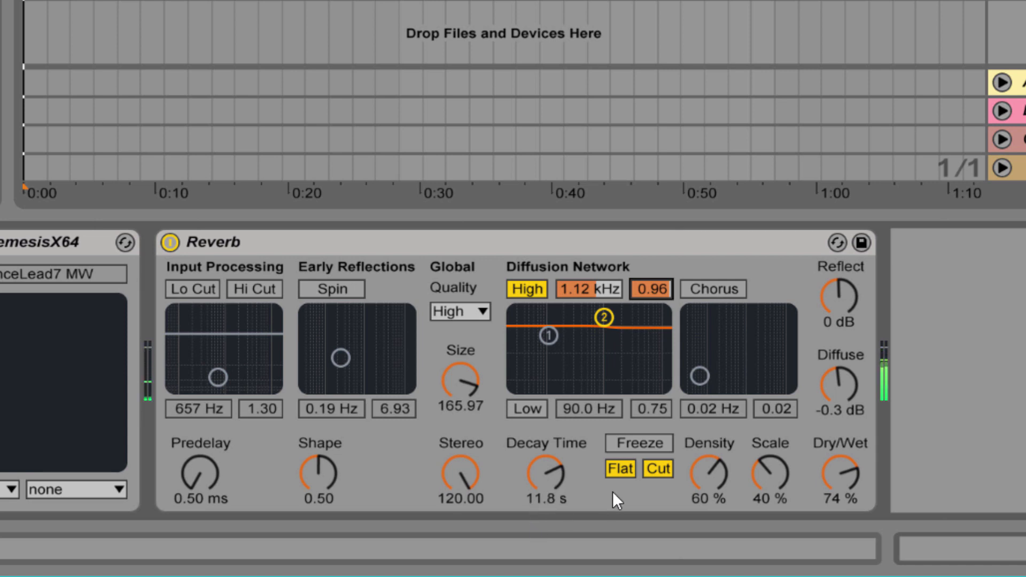
drag(651, 289, 651, 332)
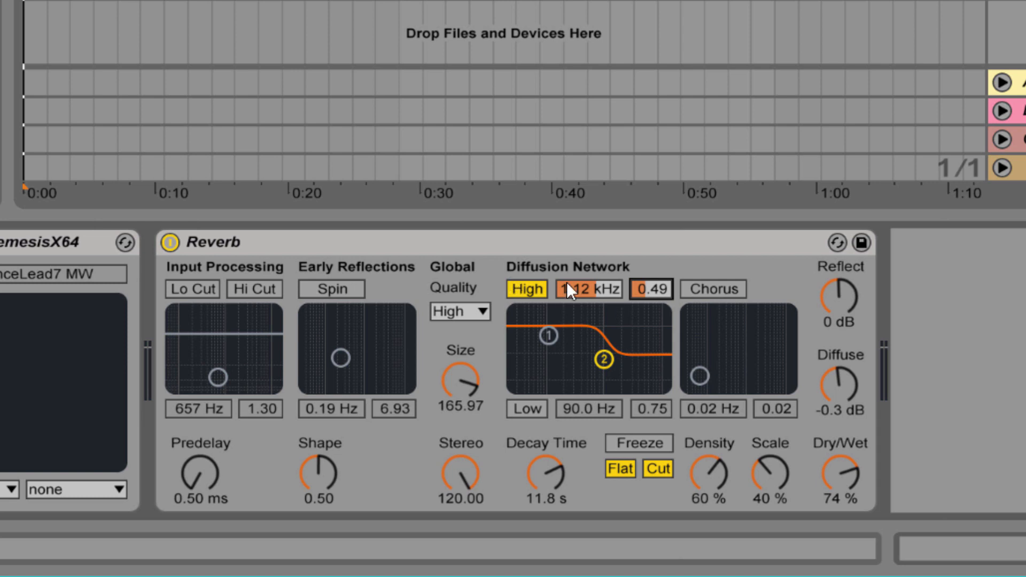
Step: Replace the Diffusion Network's High filter with the Low filter, set to 548 Hz with an amount of 0.32
click(533, 286)
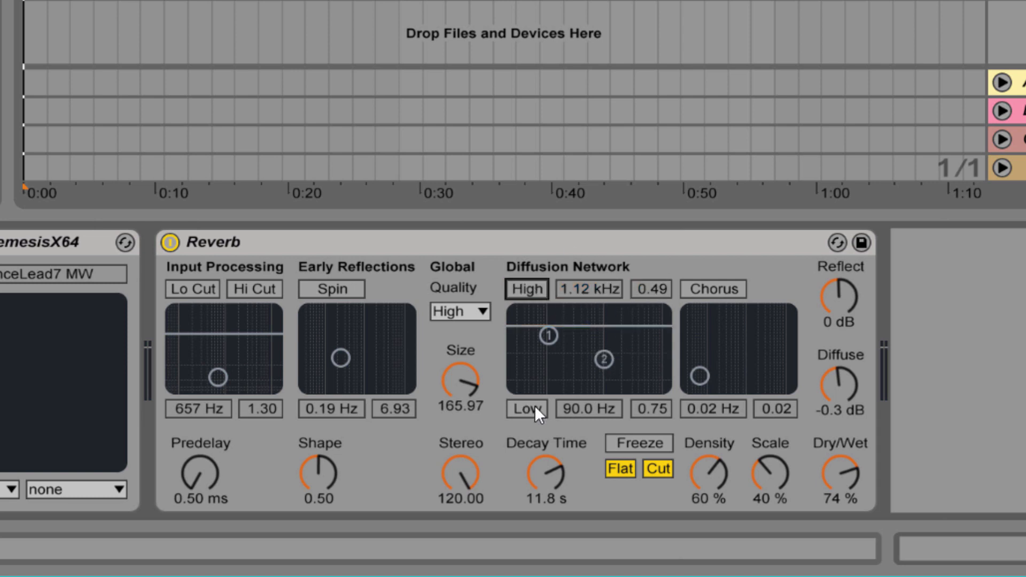
click(536, 405)
drag(593, 410, 593, 381)
drag(652, 414, 652, 440)
drag(573, 407, 573, 367)
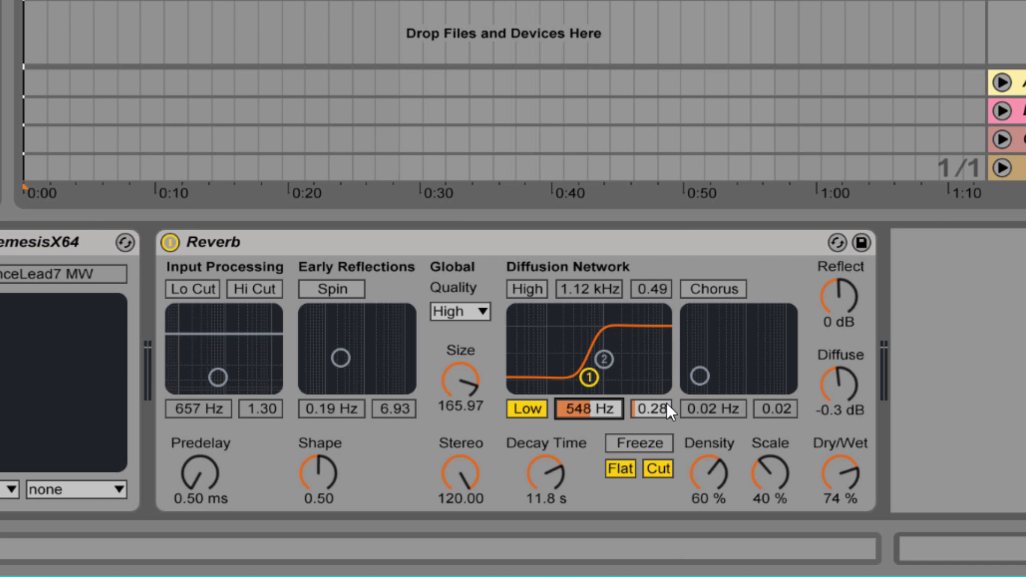
drag(658, 411, 658, 403)
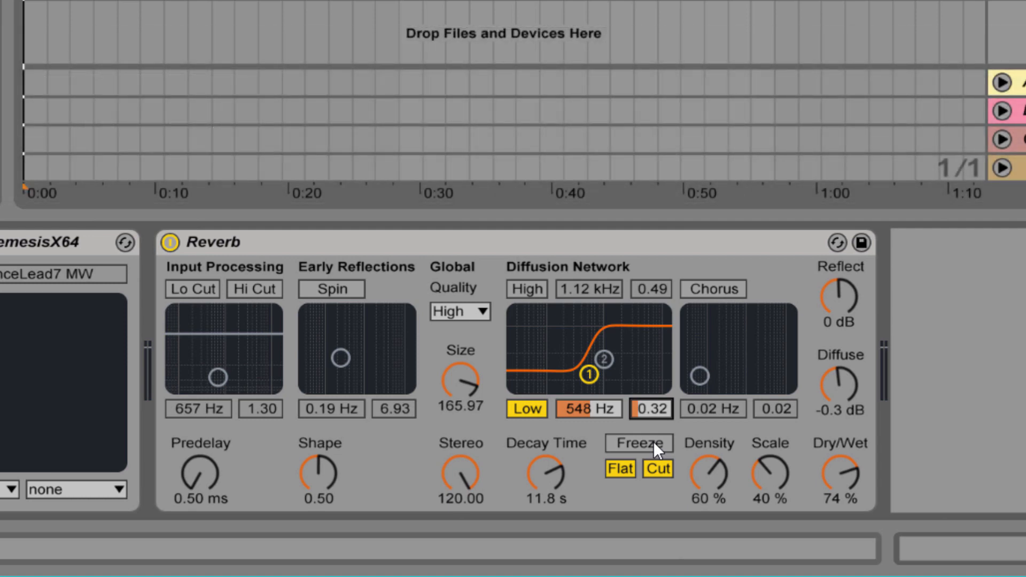
Step: Audition Freeze with the Low filter on, and again with it switched off and Dry/Wet lowered to 53%
click(652, 442)
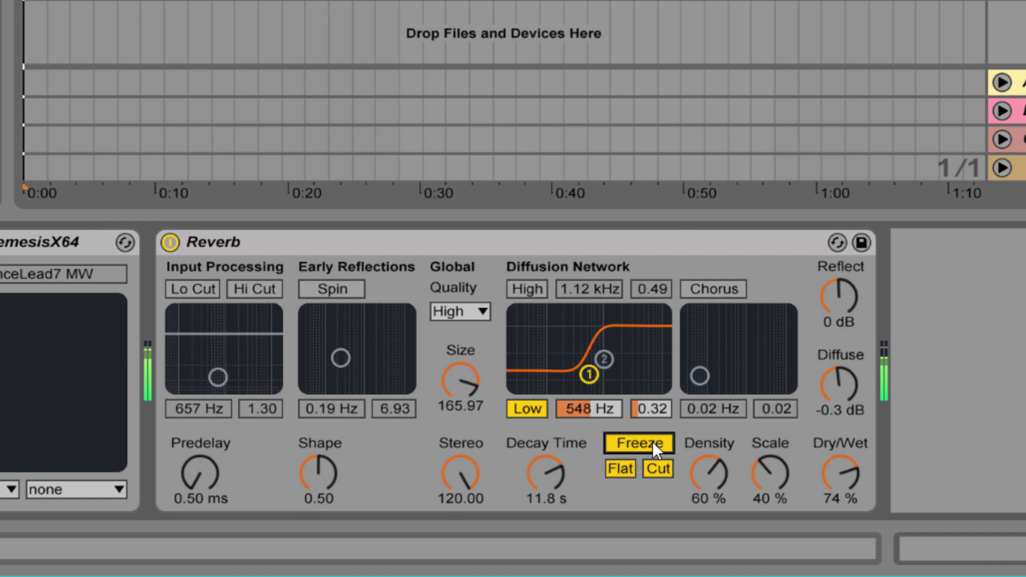
click(653, 441)
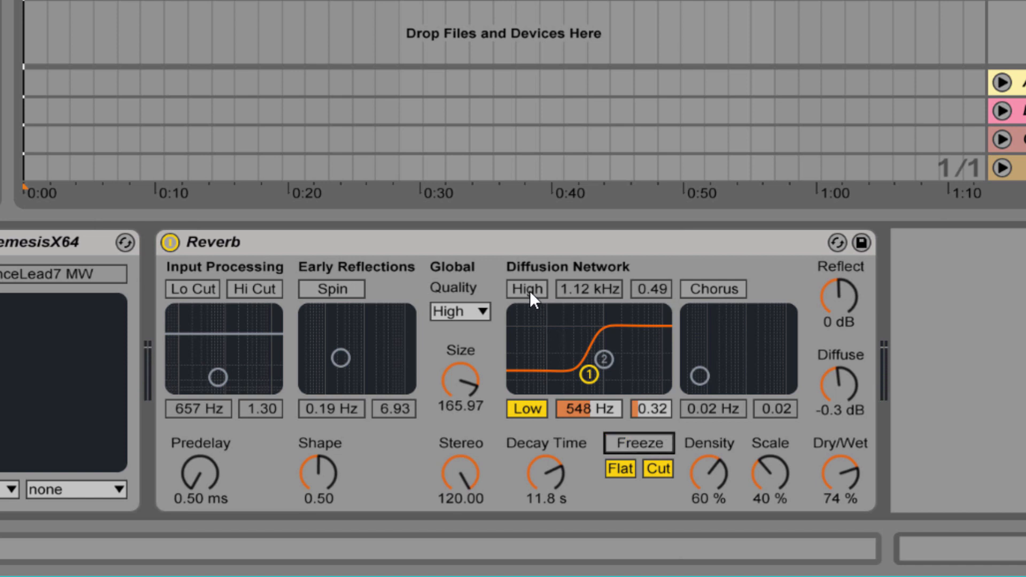
click(538, 401)
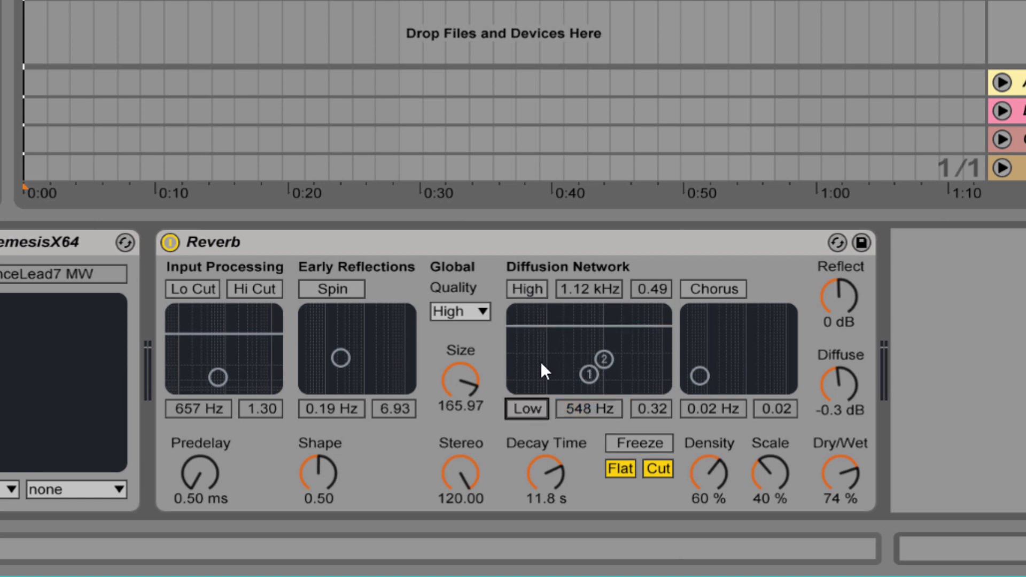
drag(856, 471, 854, 493)
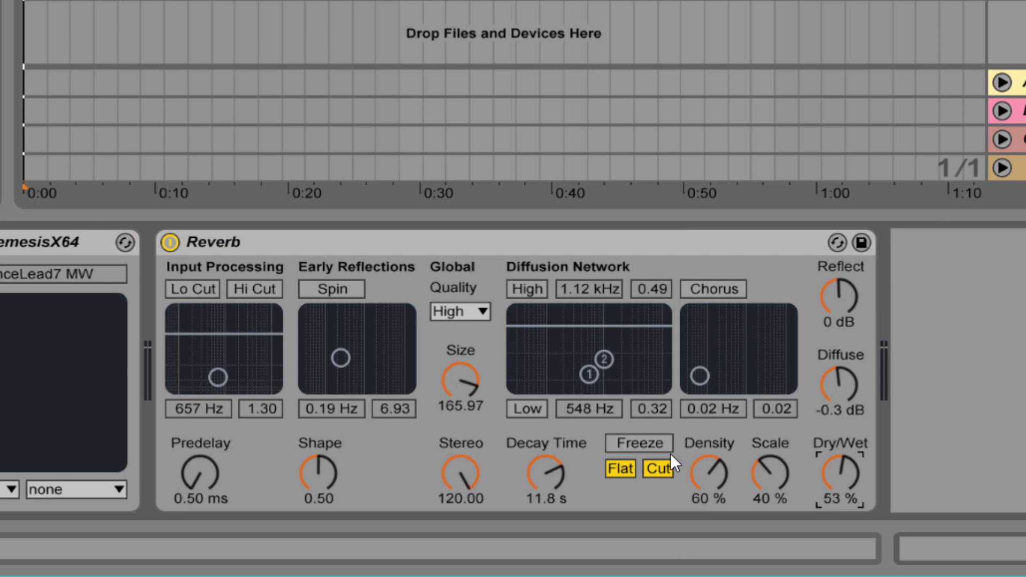
click(640, 443)
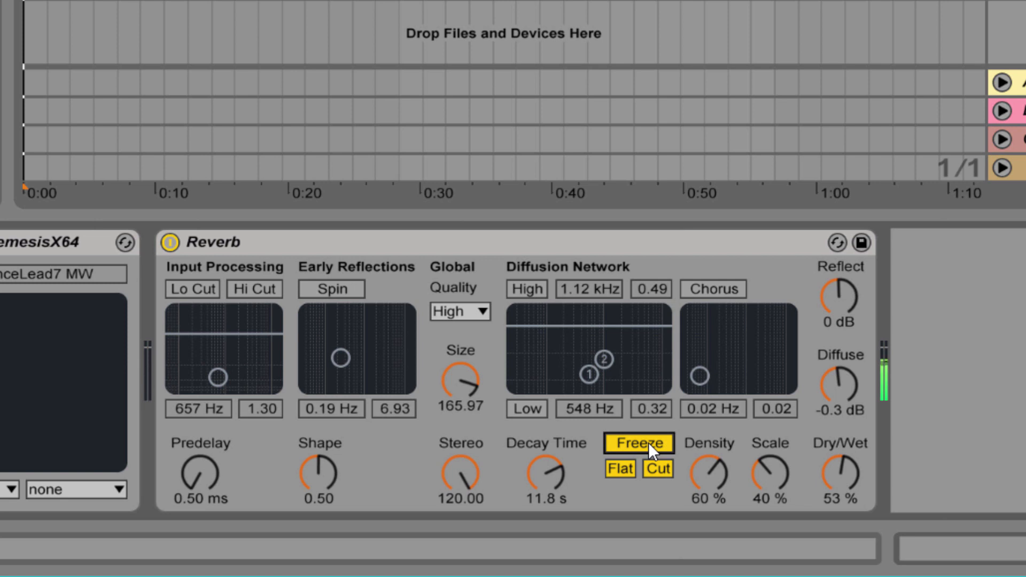
click(648, 443)
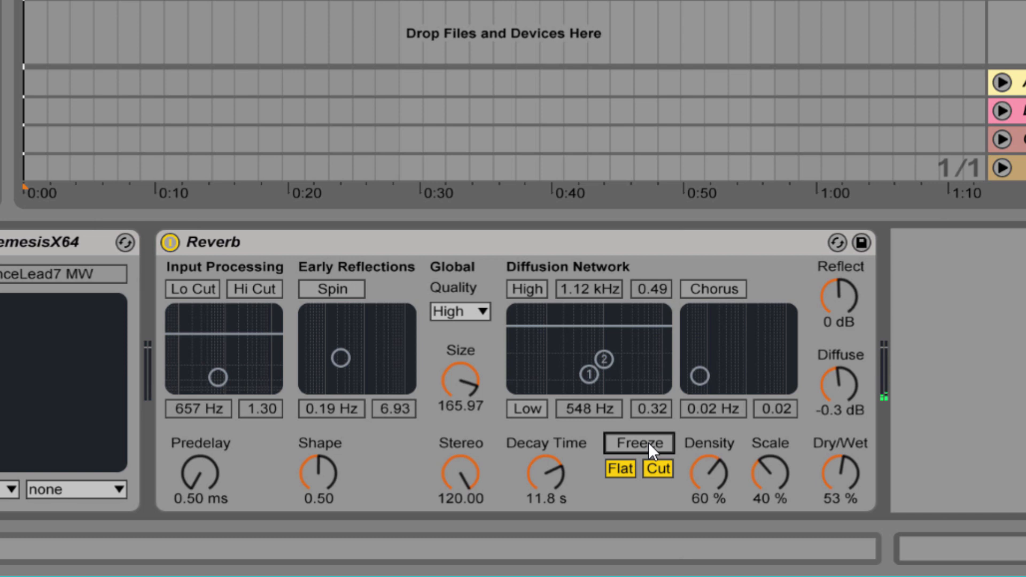
Step: Enable Hi Cut in Input Processing, set its frequency to 476 Hz and audition Freeze with it
click(194, 289)
click(212, 288)
click(241, 291)
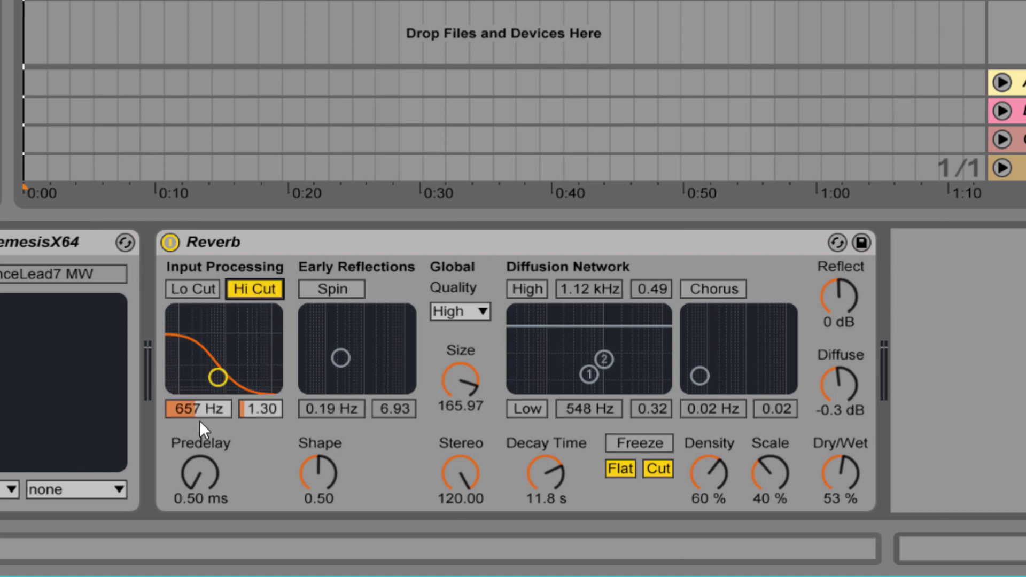
drag(200, 414, 235, 398)
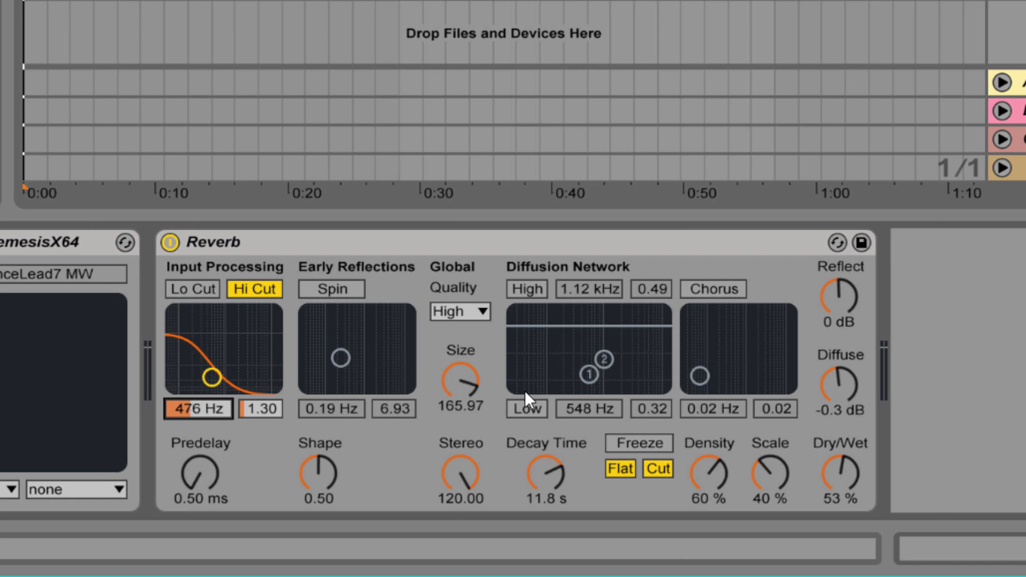
click(641, 440)
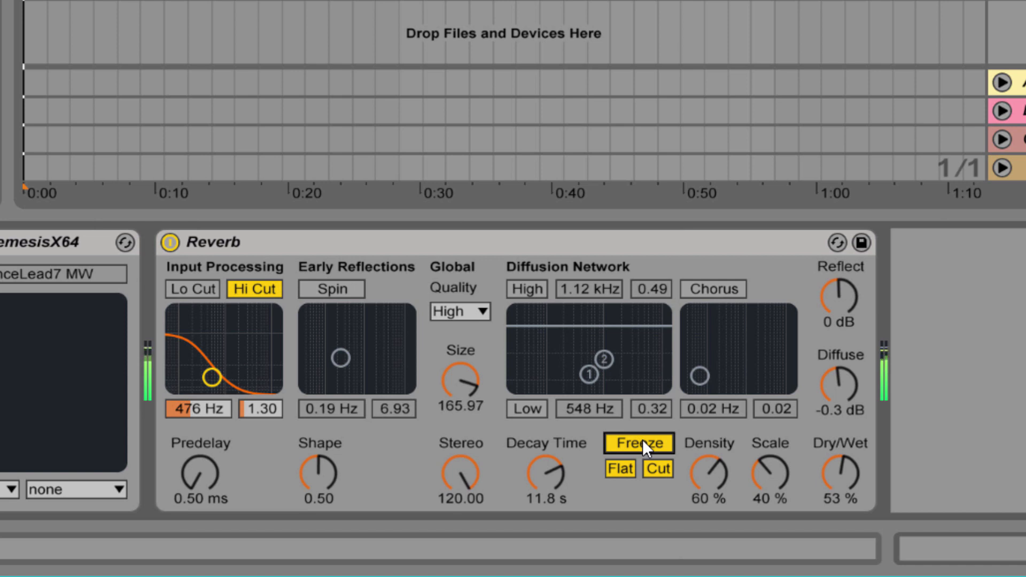
click(643, 440)
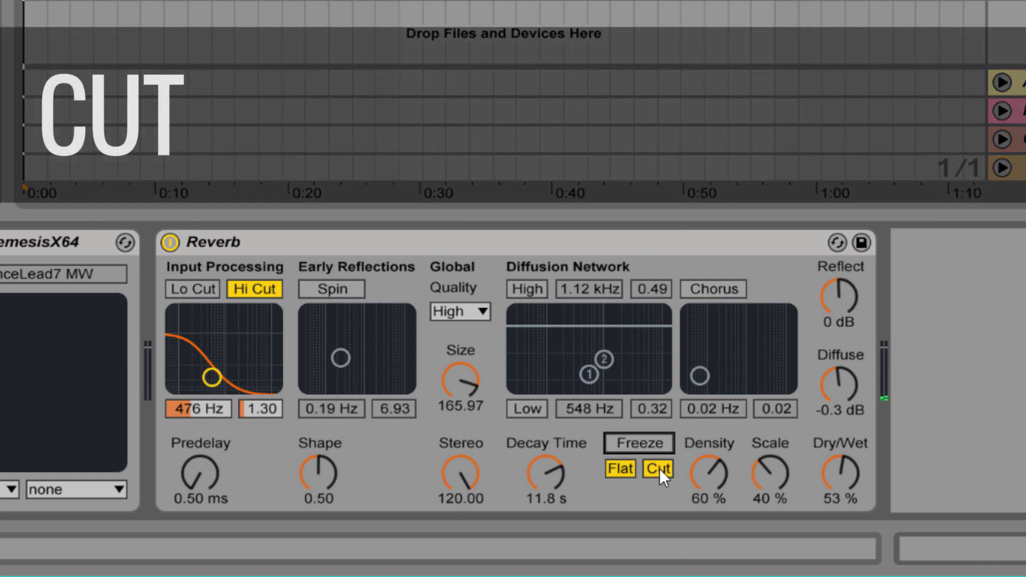
Step: Compare the frozen reverb with Cut enabled and with Cut disabled
click(638, 442)
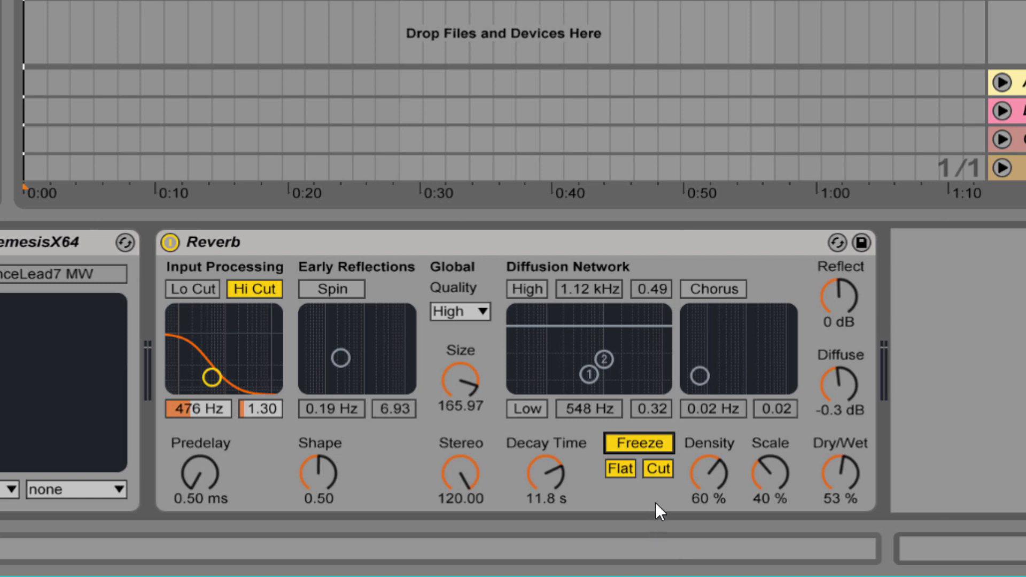
click(654, 443)
click(660, 468)
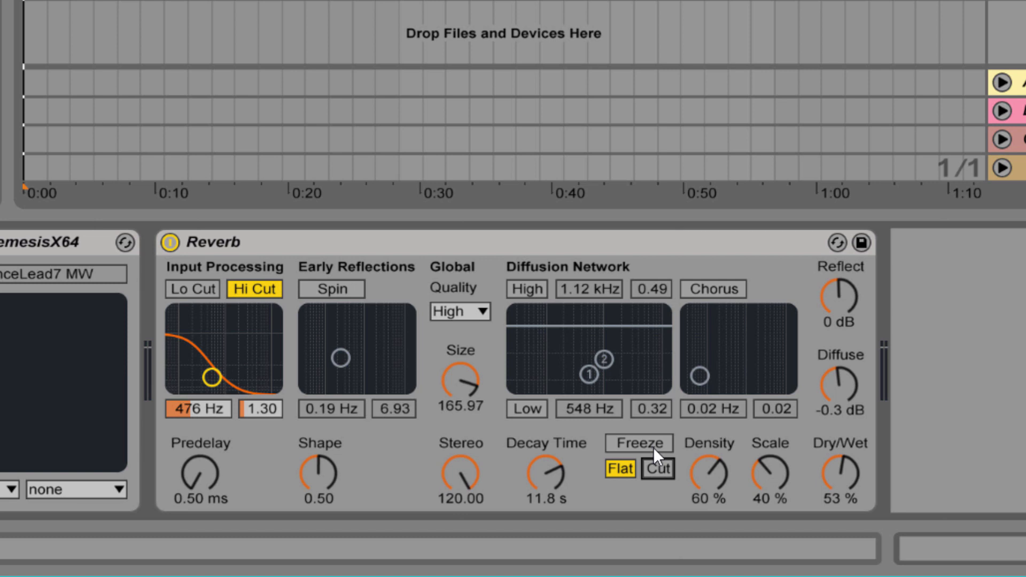
click(653, 447)
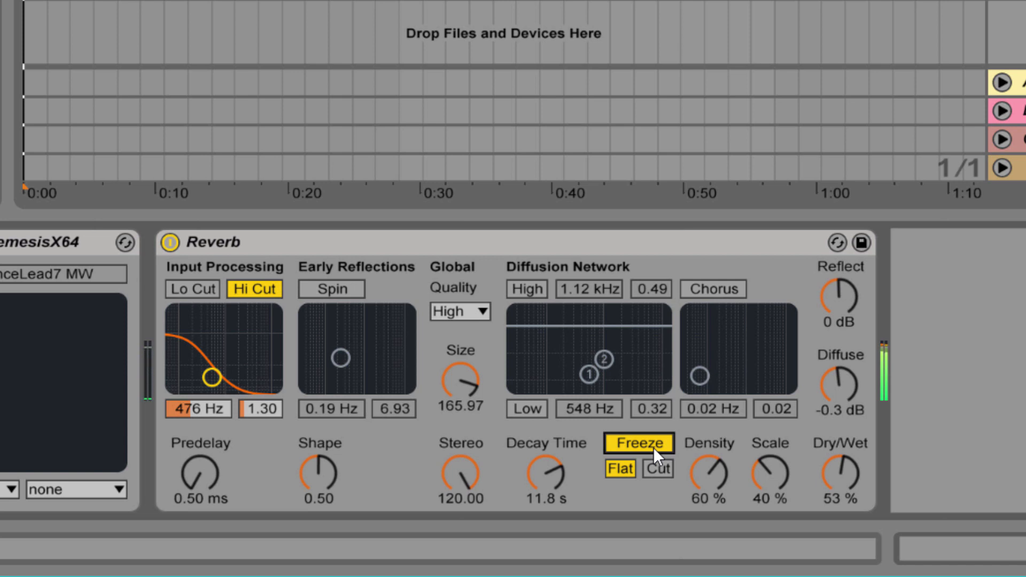
click(653, 447)
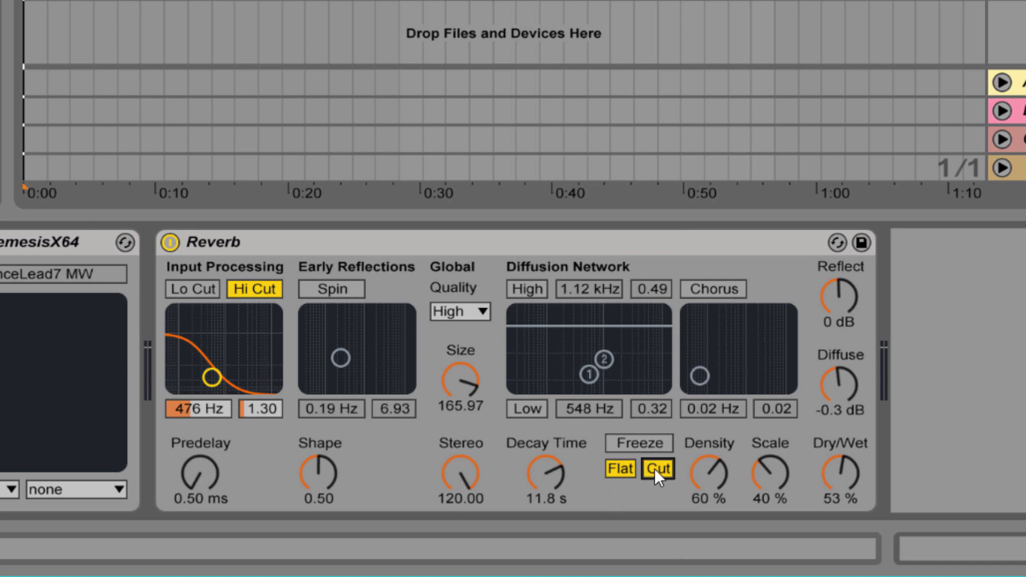
Step: Switch off Hi Cut and enable the Diffusion Network's Chorus at 0.64 Hz with an amount of 0.79
click(841, 474)
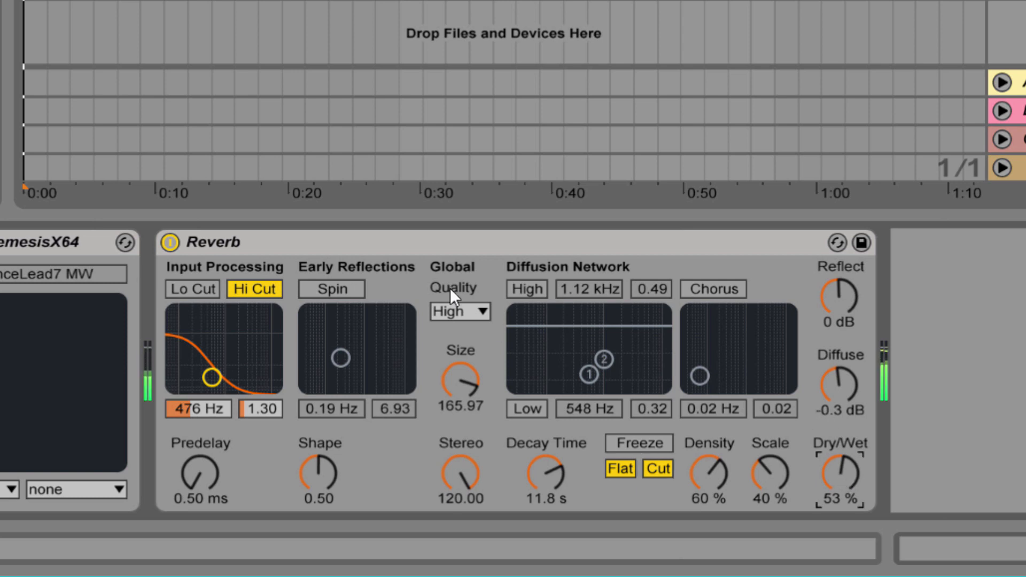
click(257, 288)
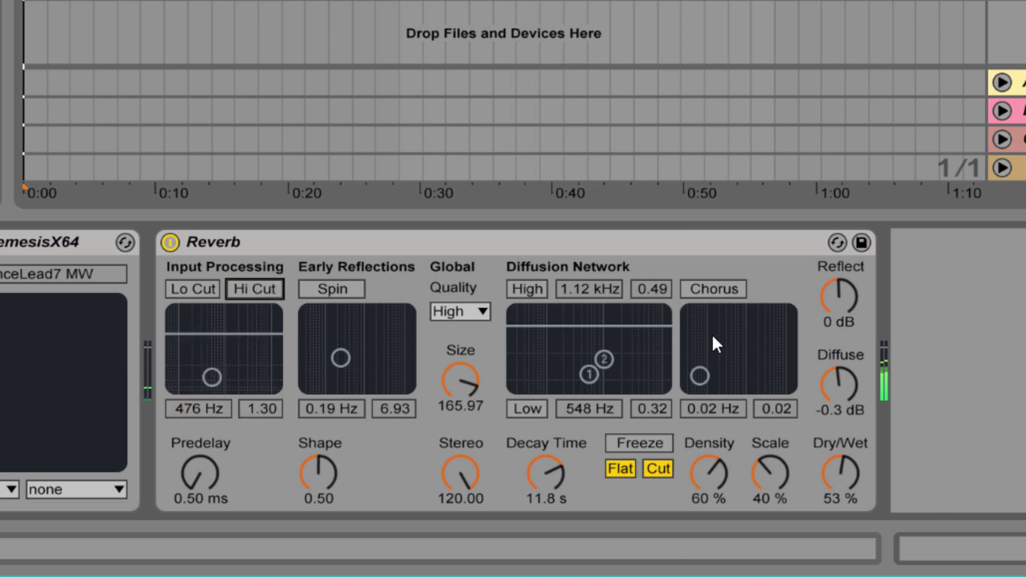
click(719, 294)
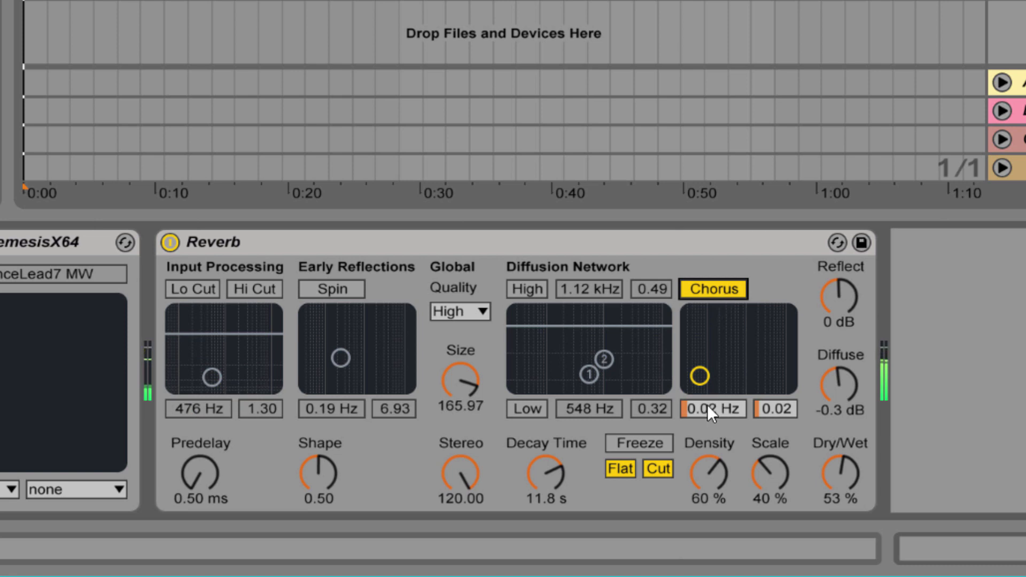
drag(700, 376, 750, 332)
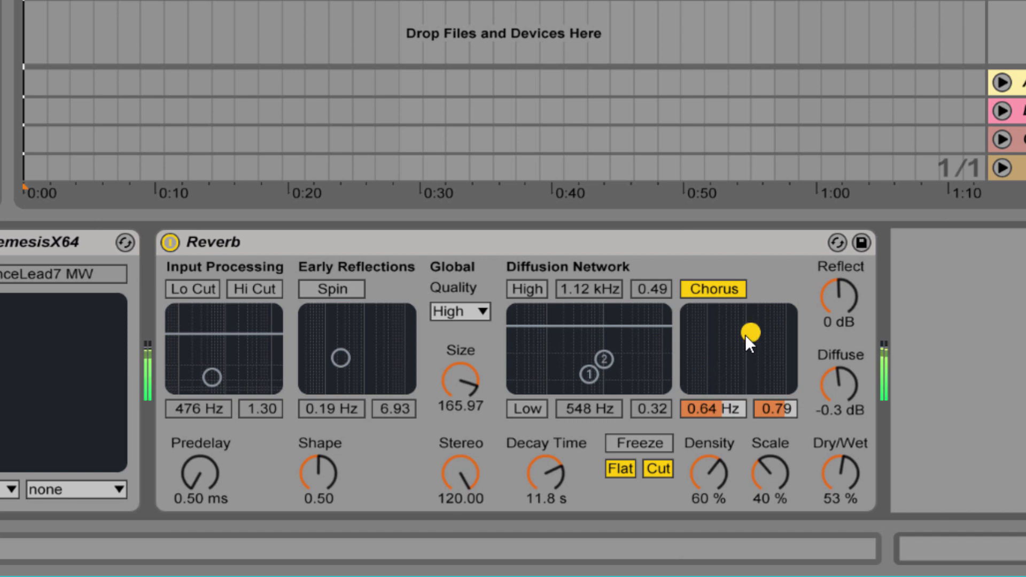
Step: Compare the reverb with and without Chorus, raising its rate to 6.49 Hz and leaving Chorus off
click(709, 291)
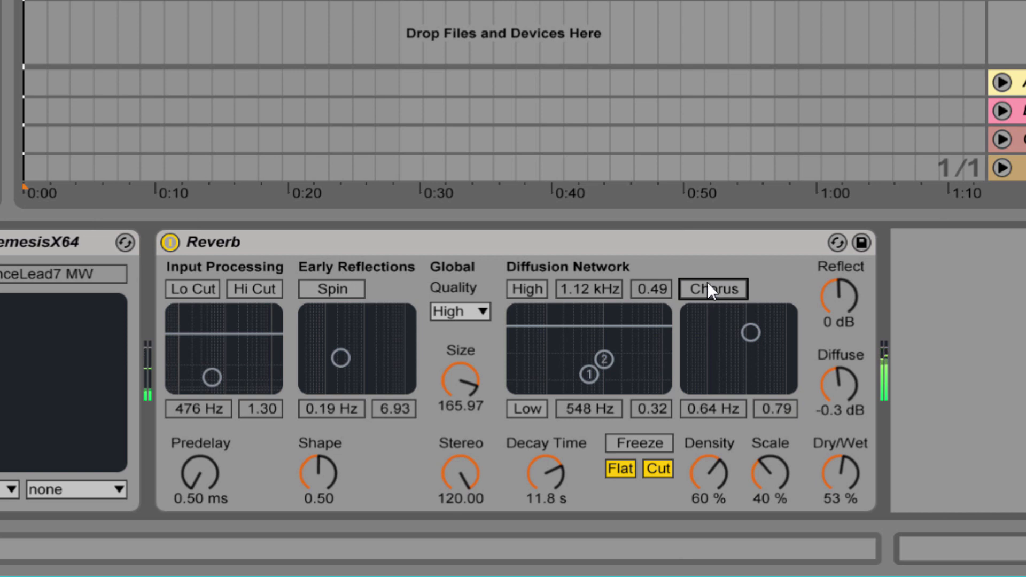
click(709, 289)
drag(695, 409, 695, 369)
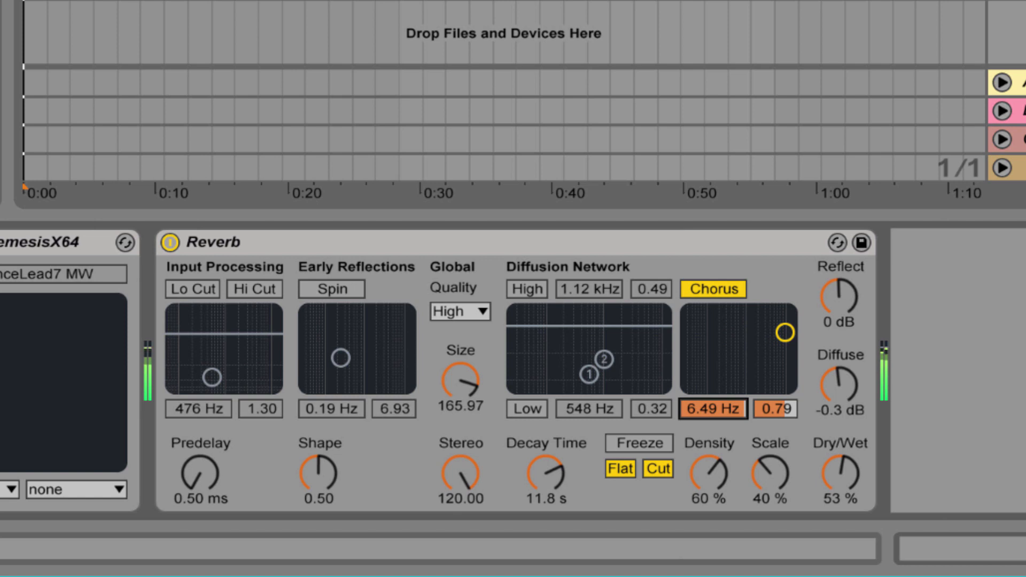
click(719, 288)
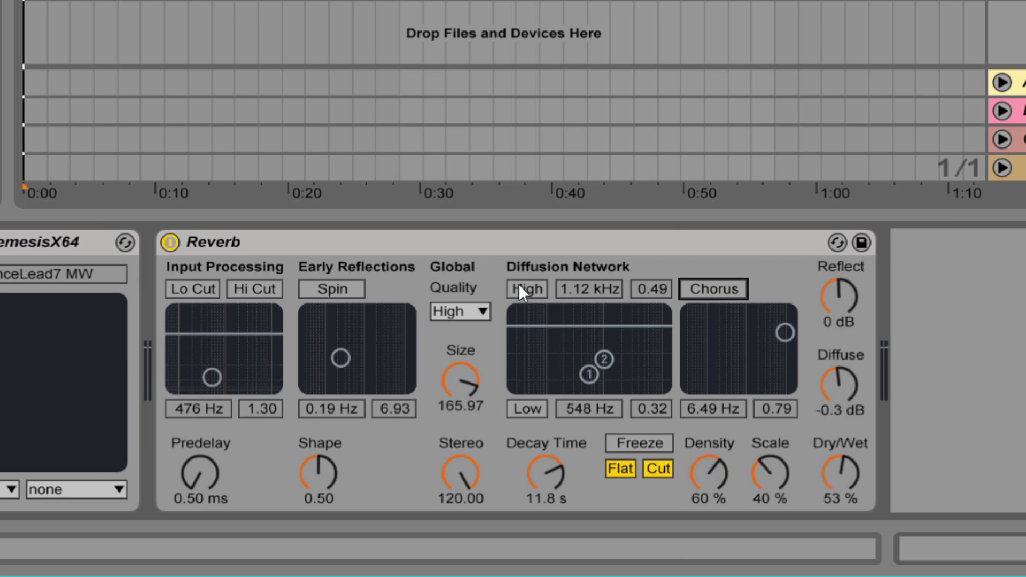
Step: Try the Low filter in the Diffusion Network, and enable the High filter in its place
click(537, 407)
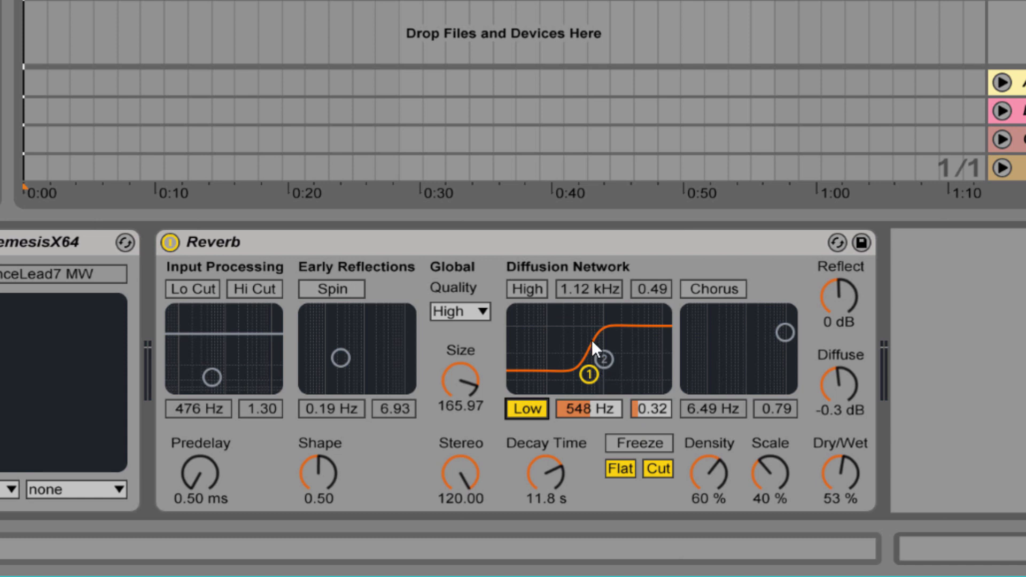
click(527, 289)
click(528, 414)
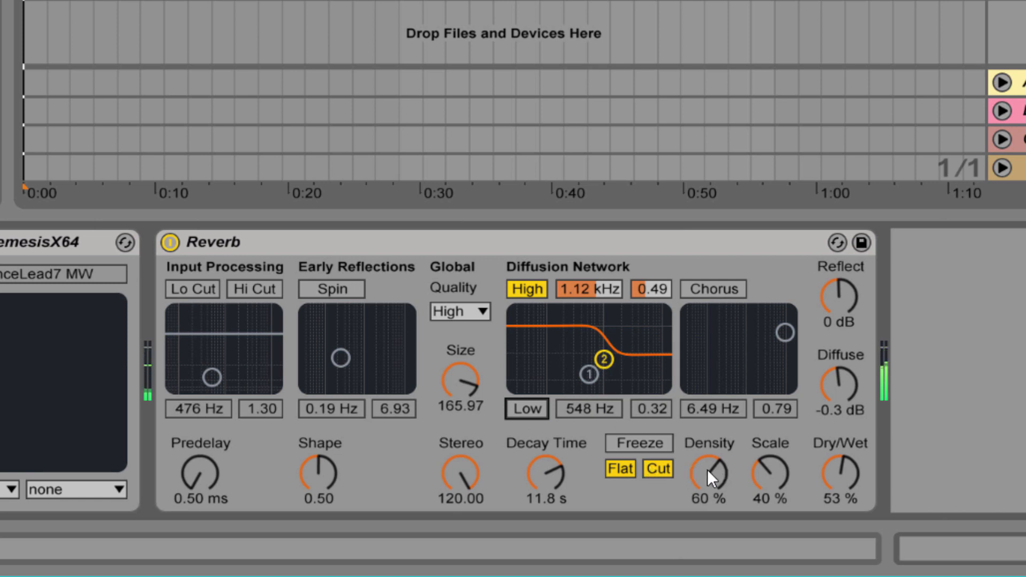
Step: Compare Density at 0.1% and 96%, and settle it at 47%
mouse_move(707, 468)
mouse_down()
mouse_move(711, 481)
mouse_move(710, 464)
mouse_up()
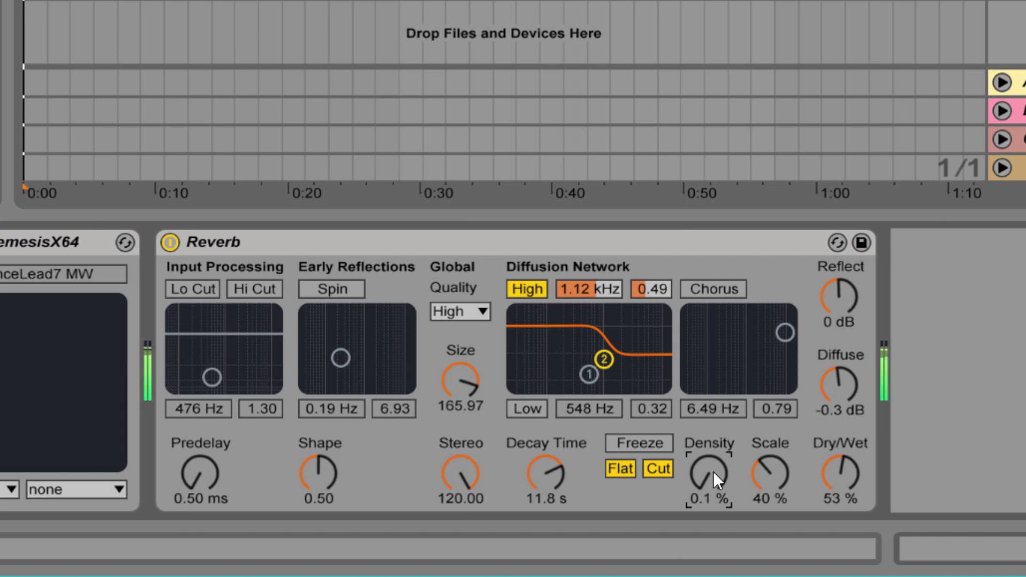
drag(712, 471, 712, 449)
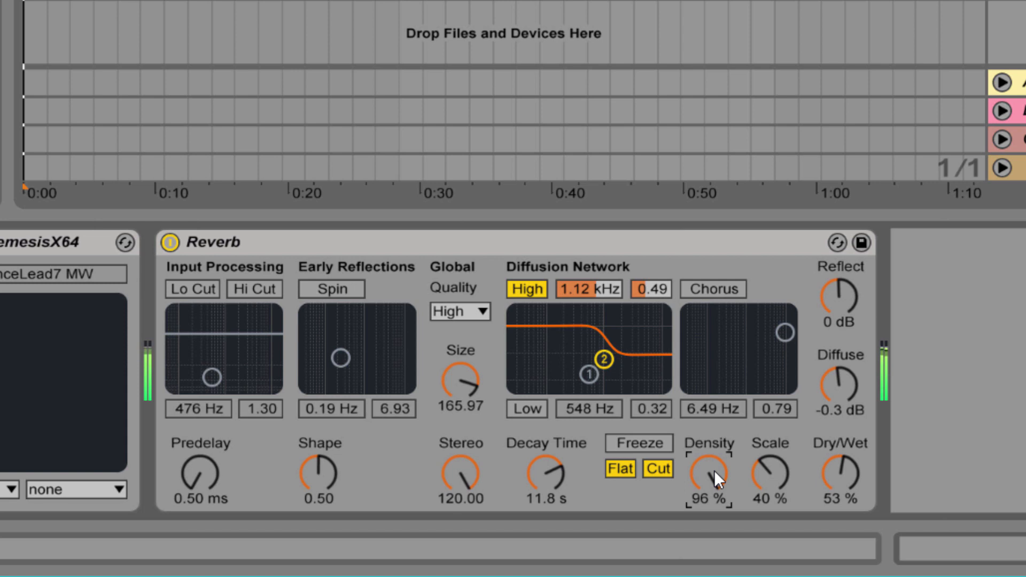
drag(715, 471, 714, 529)
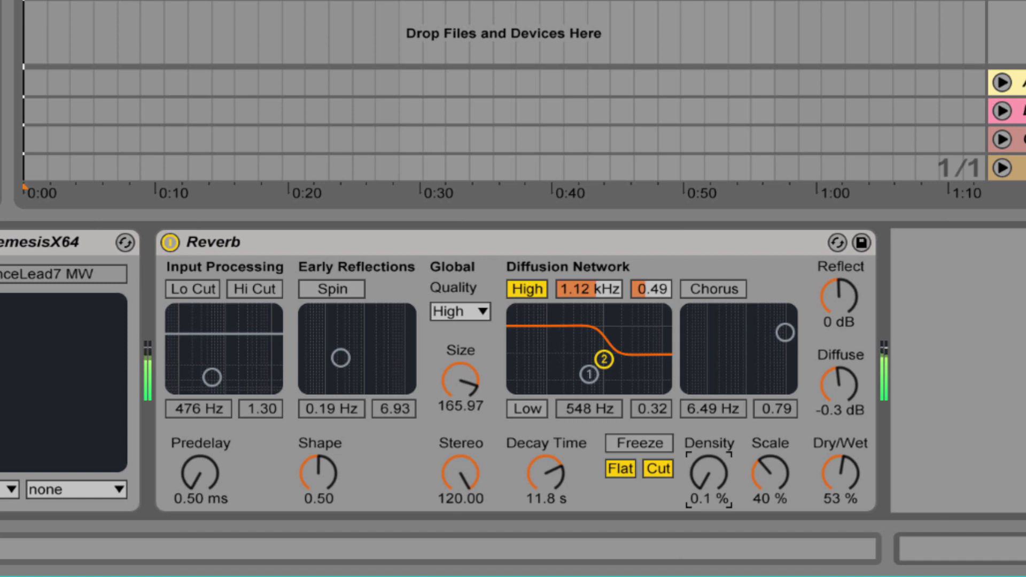
drag(714, 471, 731, 496)
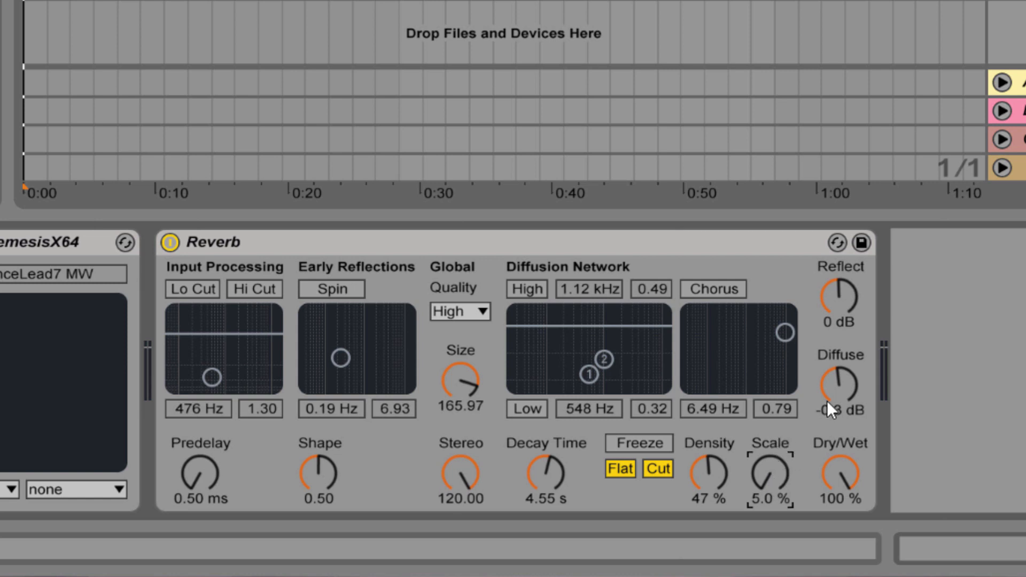
Step: Lower the Reflect level to -30 dB and raise the Diffuse level to 0.4 dB
drag(843, 281, 844, 299)
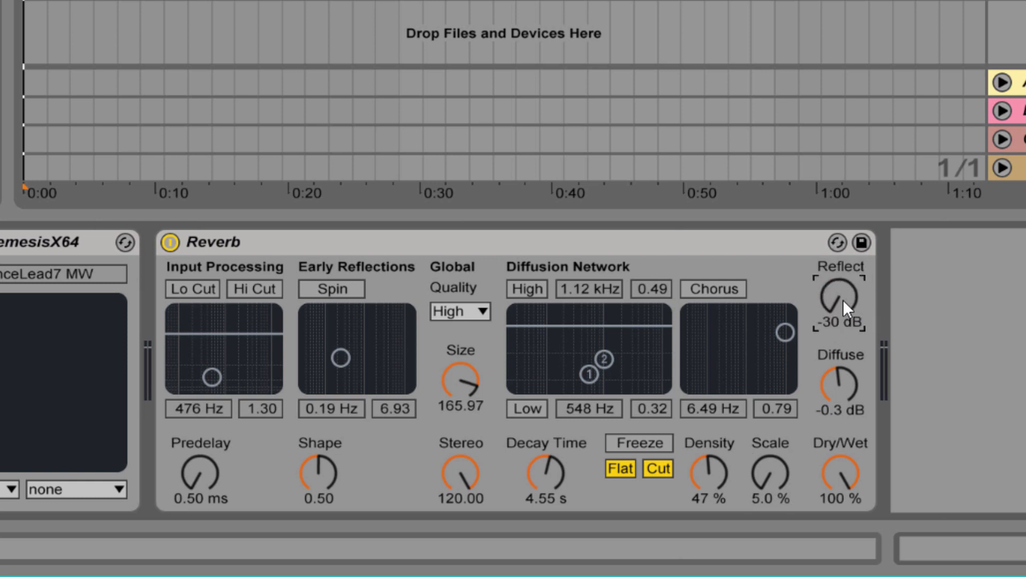
drag(850, 398, 849, 395)
click(841, 476)
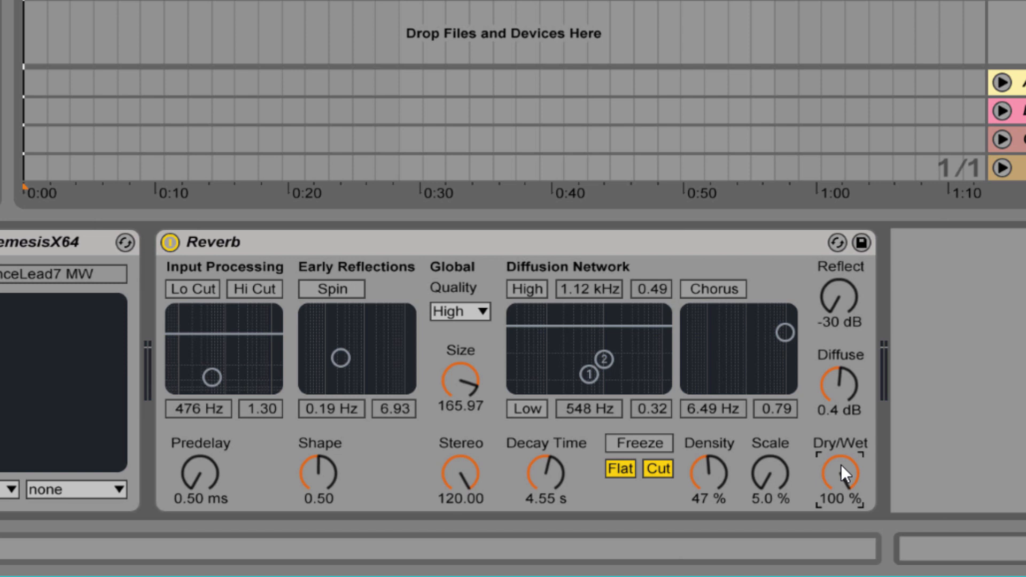
Step: Try Scale at 100%, enabling the Diffusion Network's High filter, and lower Scale to 5.0%
click(779, 471)
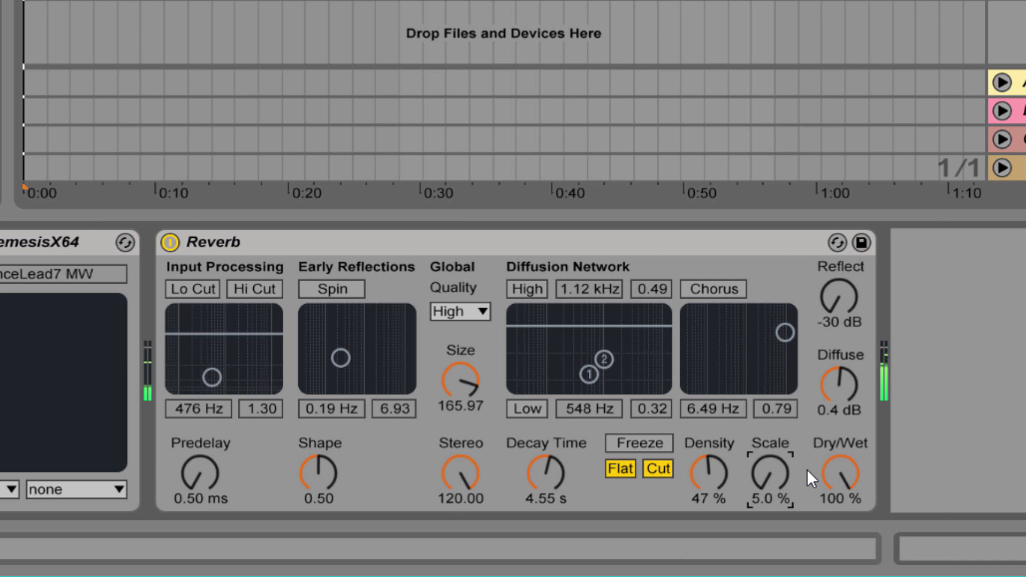
drag(776, 479, 776, 474)
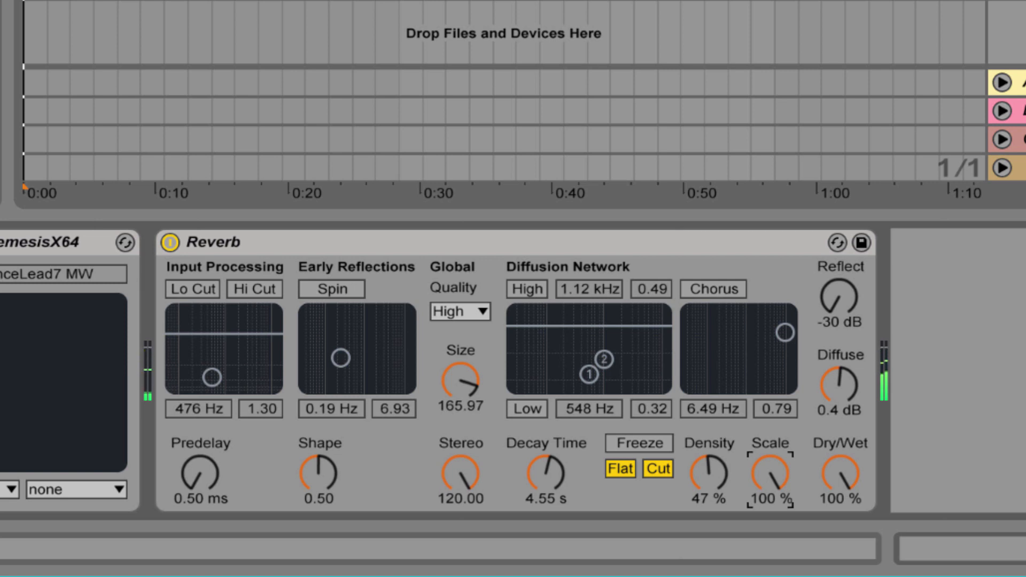
click(514, 292)
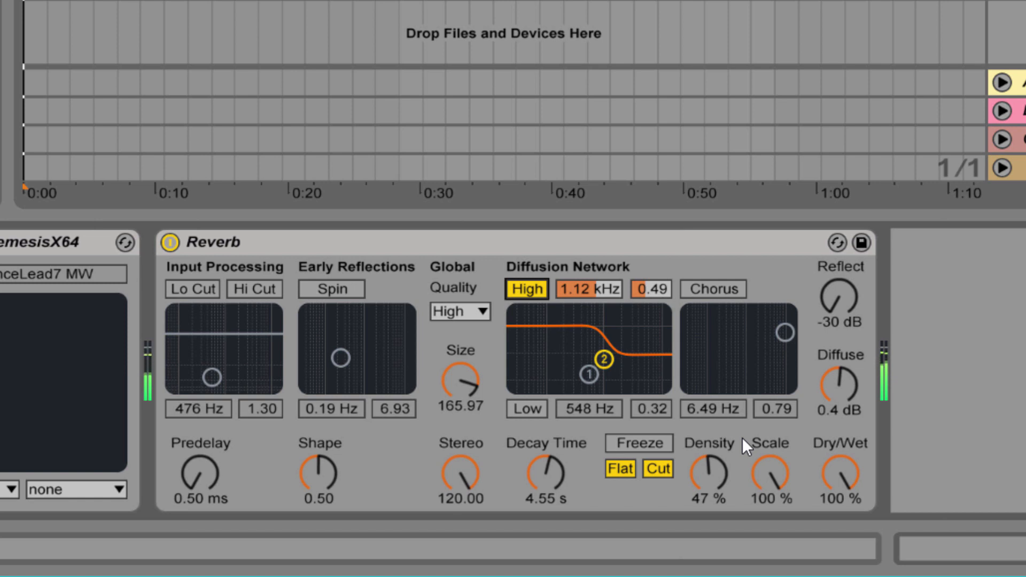
drag(769, 469, 769, 513)
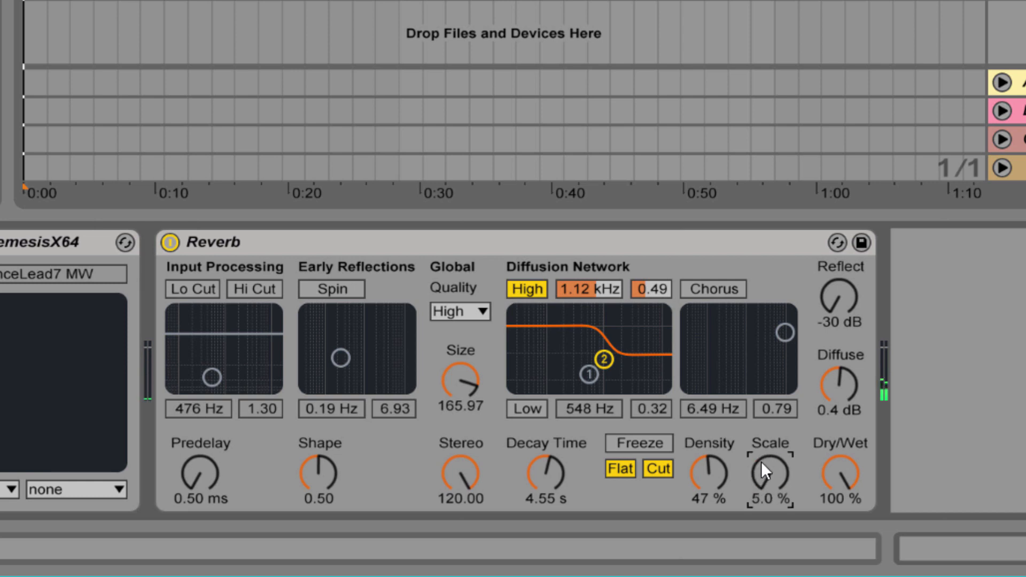